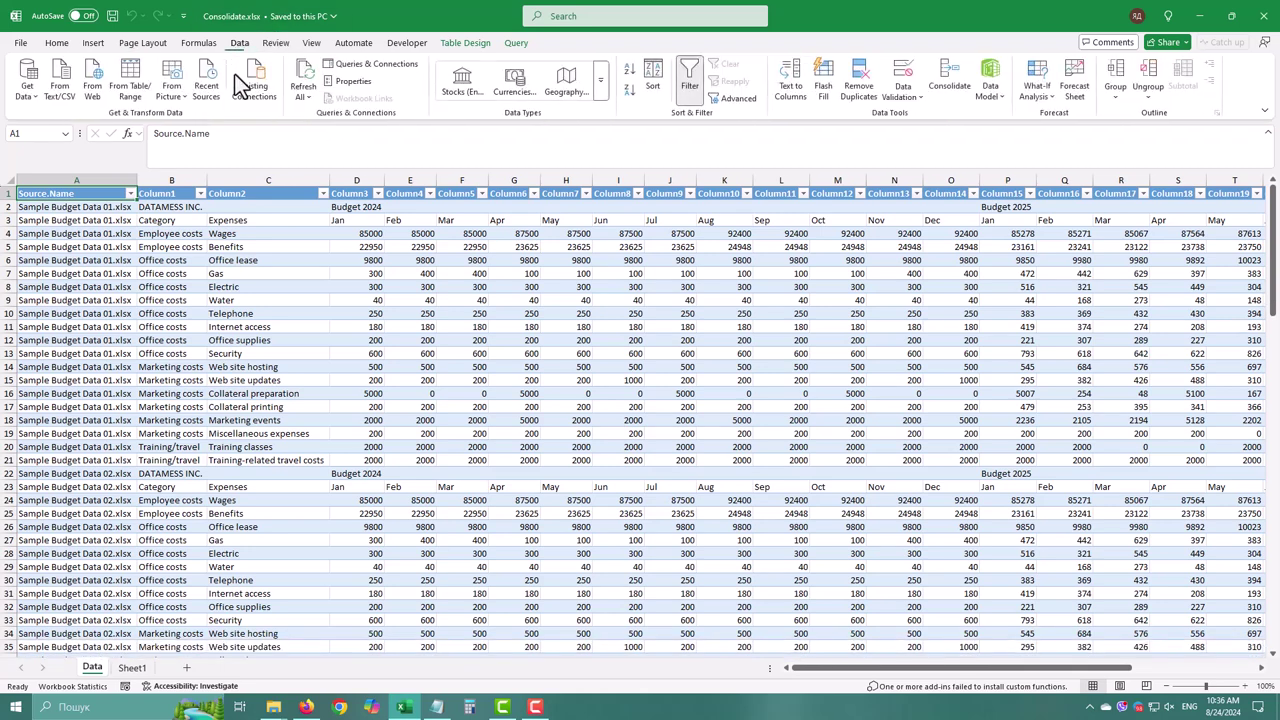
# Refresh all queries, show Queries & Connections, and dismiss the DataSource.NotFound error
pyautogui.click(303, 97)
pyautogui.click(333, 118)
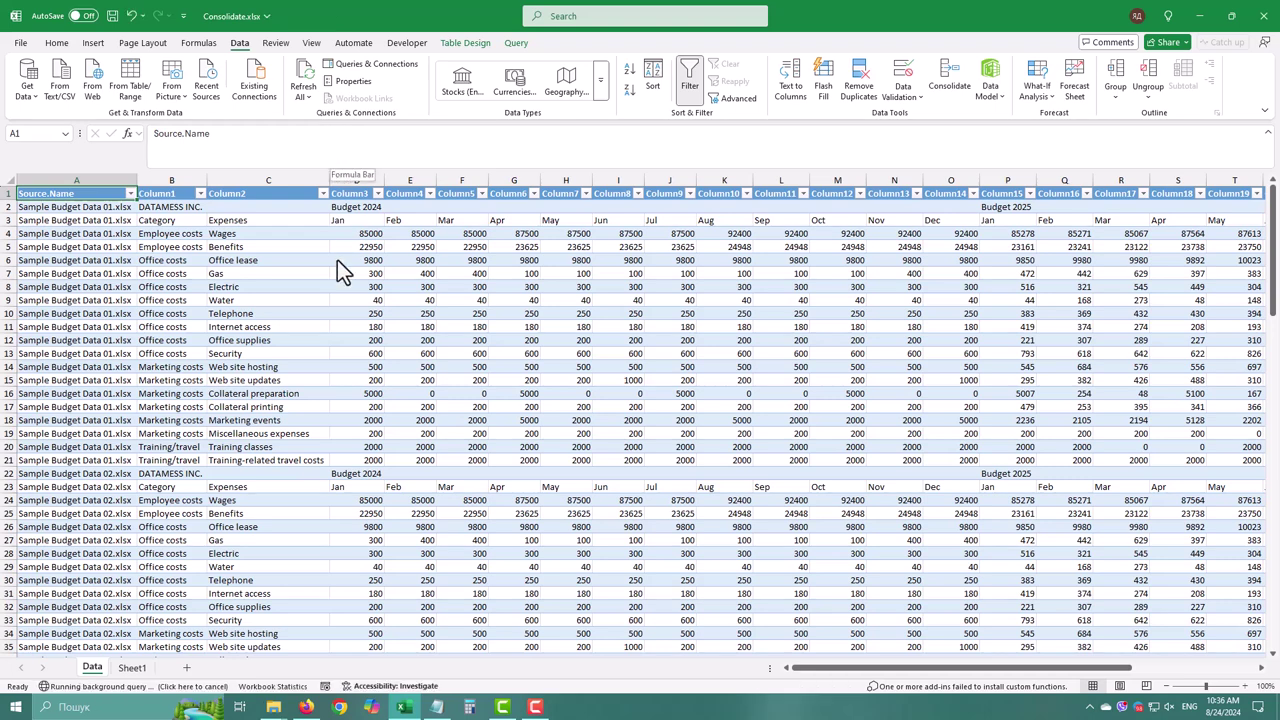
pyautogui.click(337, 260)
pyautogui.click(355, 68)
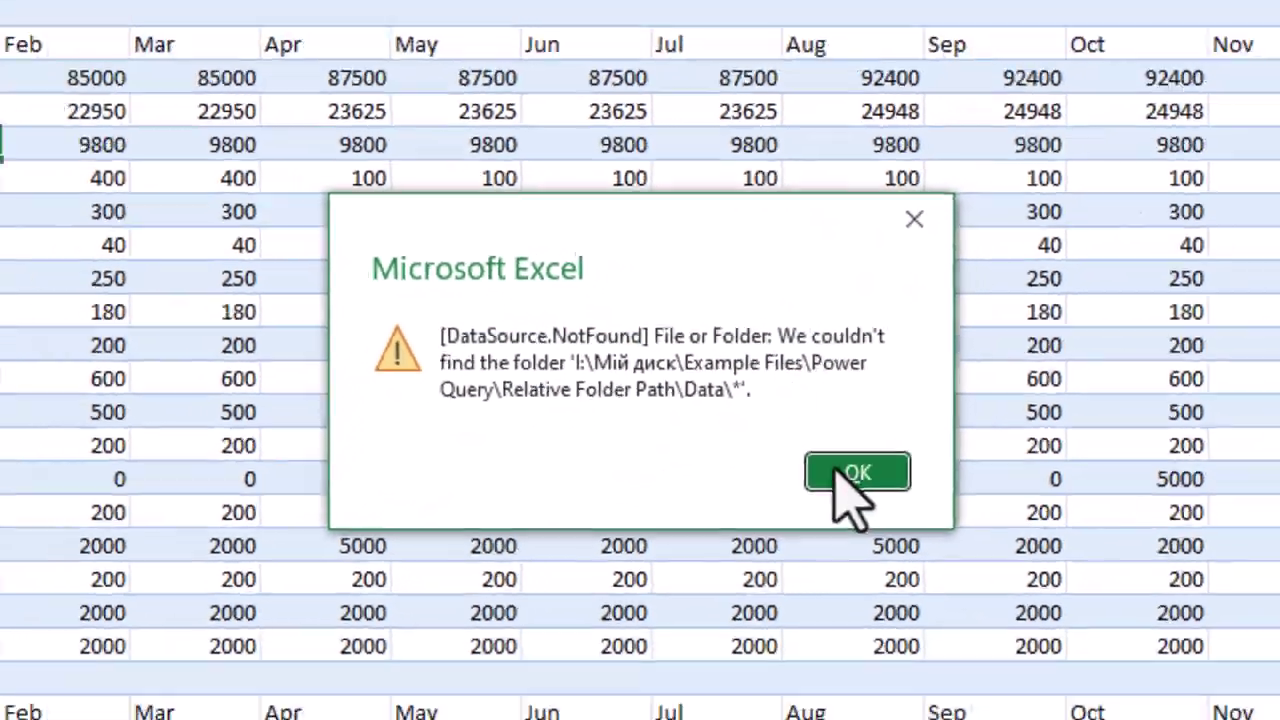
pyautogui.click(936, 521)
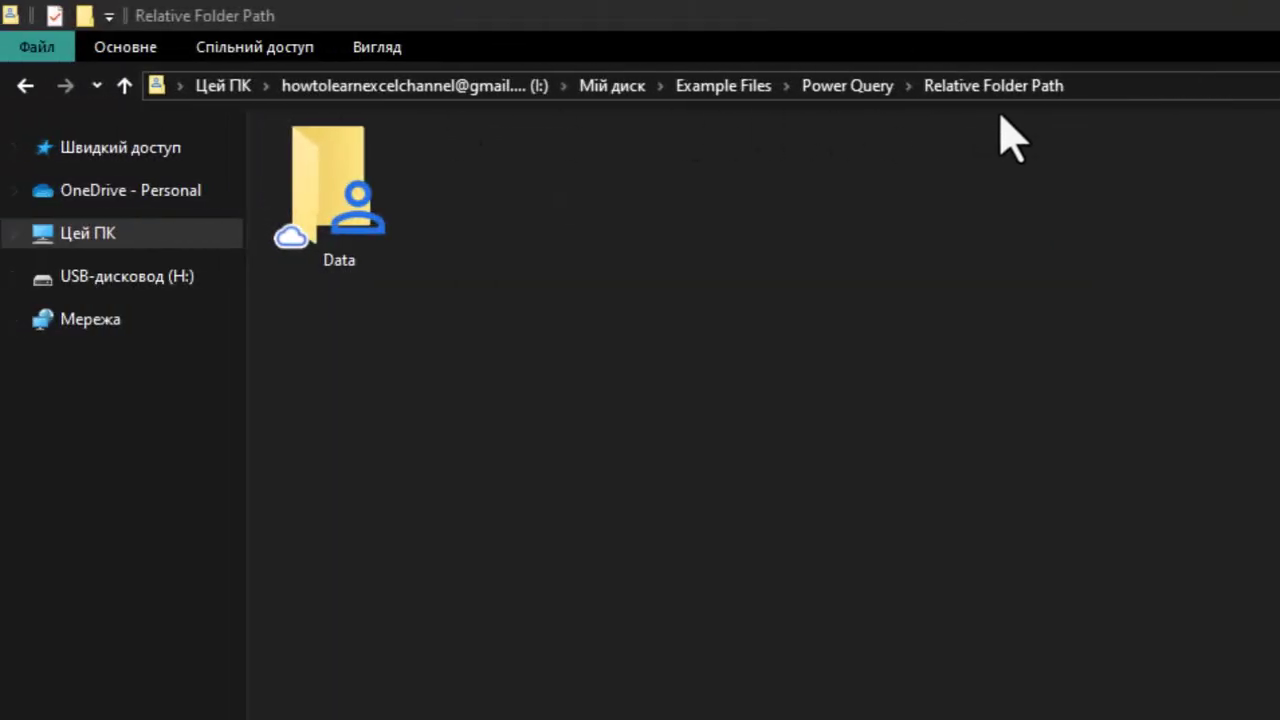
# Check the Data folder, then create a blank Excel workbook named Consolidate.xlsx in Relative Folder Path
pyautogui.doubleClick(330, 205)
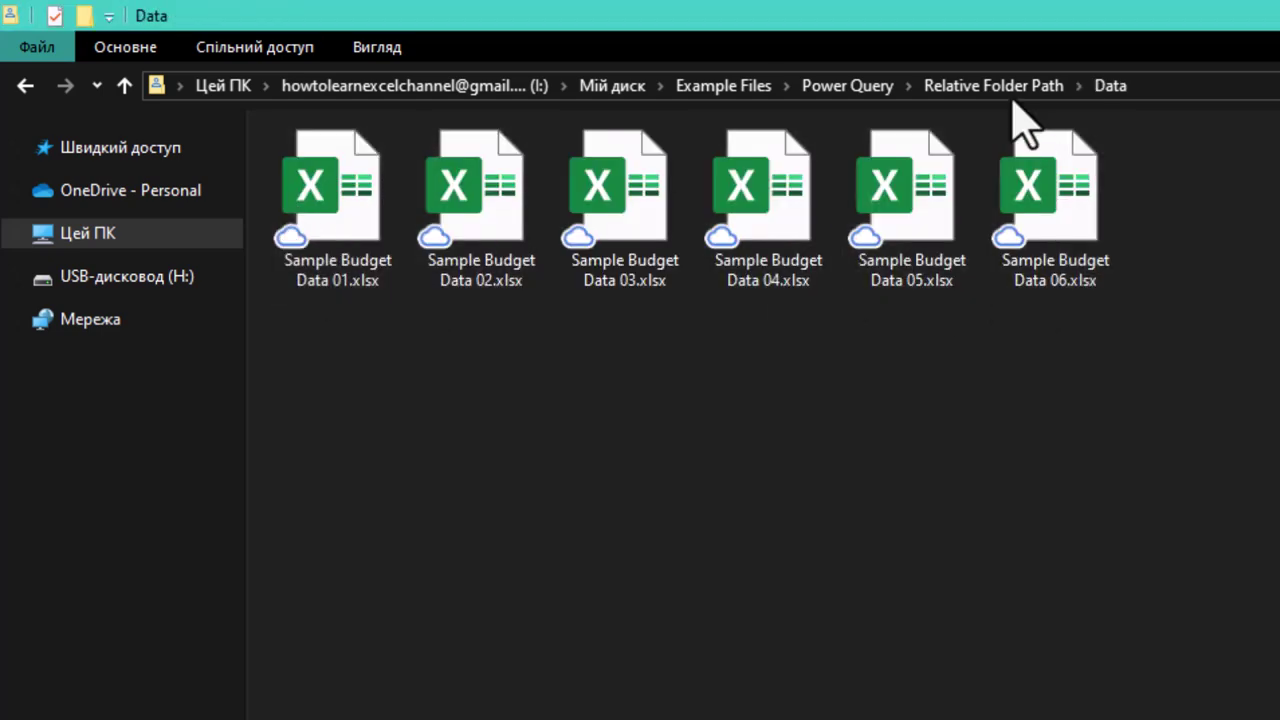
pyautogui.click(975, 88)
pyautogui.rightClick(727, 282)
pyautogui.moveTo(1075, 644)
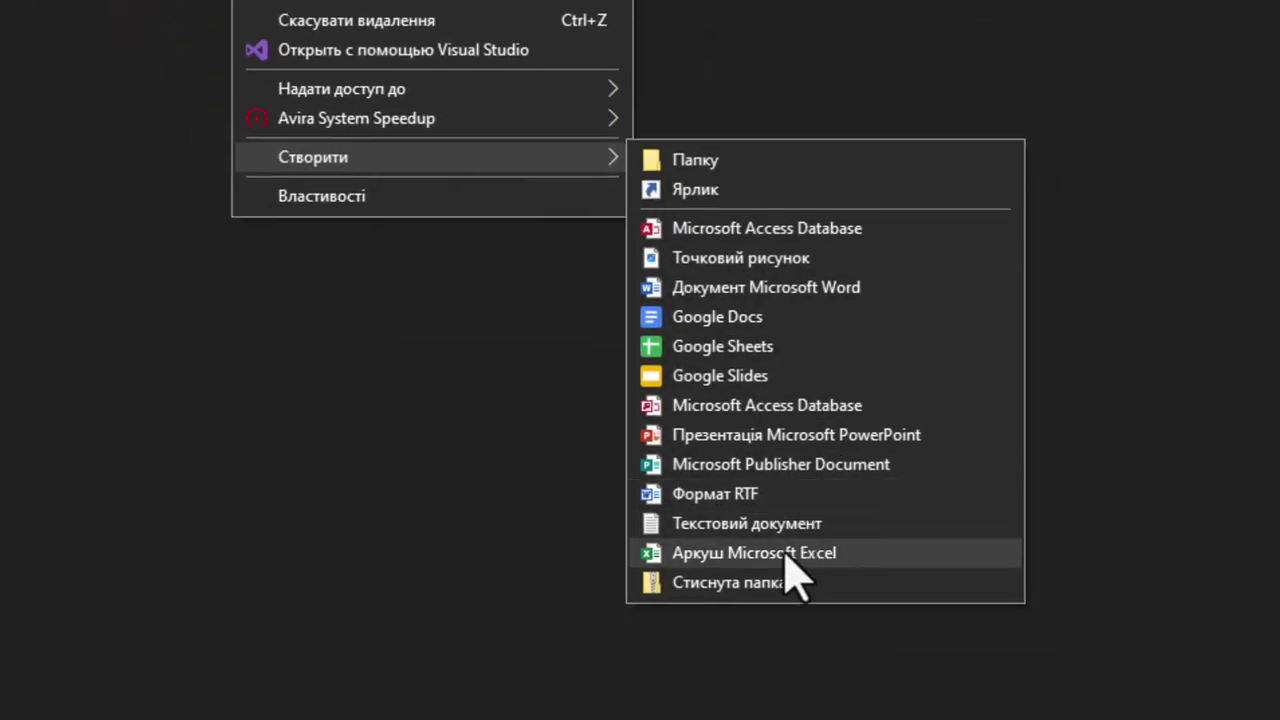
pyautogui.click(785, 557)
pyautogui.write('Con')
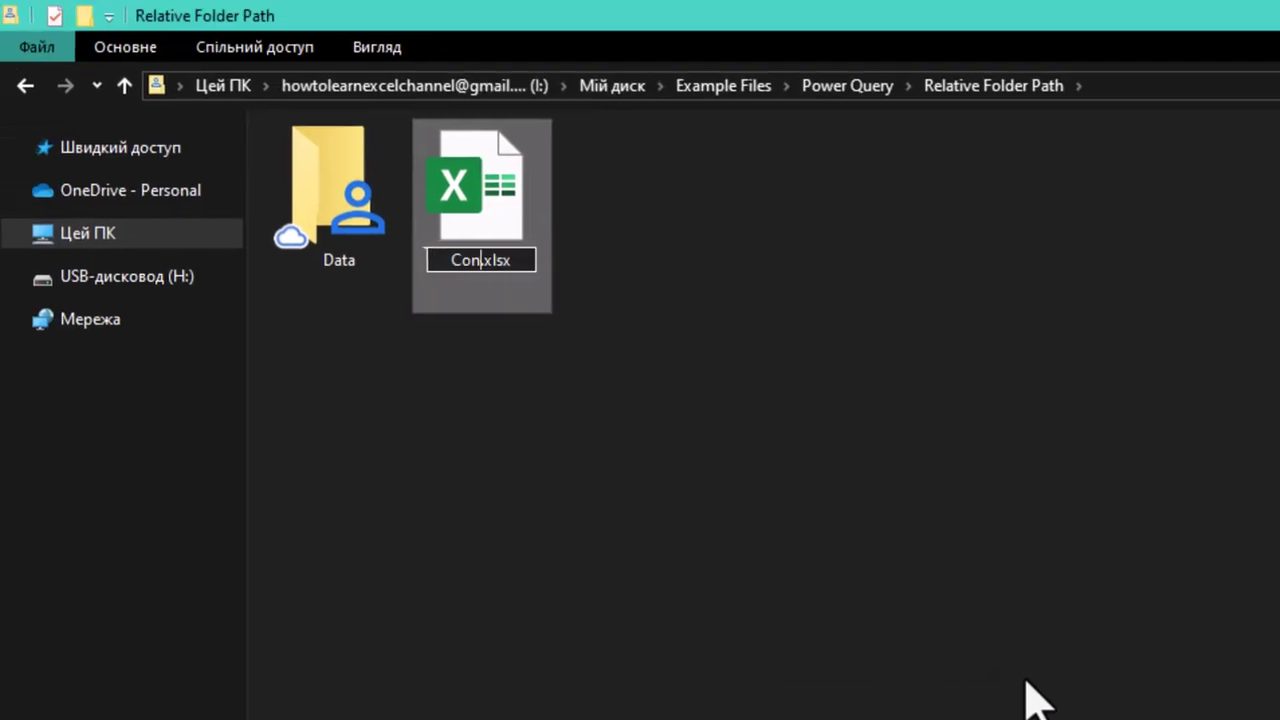
pyautogui.write('solidate')
pyautogui.press('Return')
# Open Consolidate.xlsx and start a Get Data From File > From Folder import
pyautogui.doubleClick(515, 205)
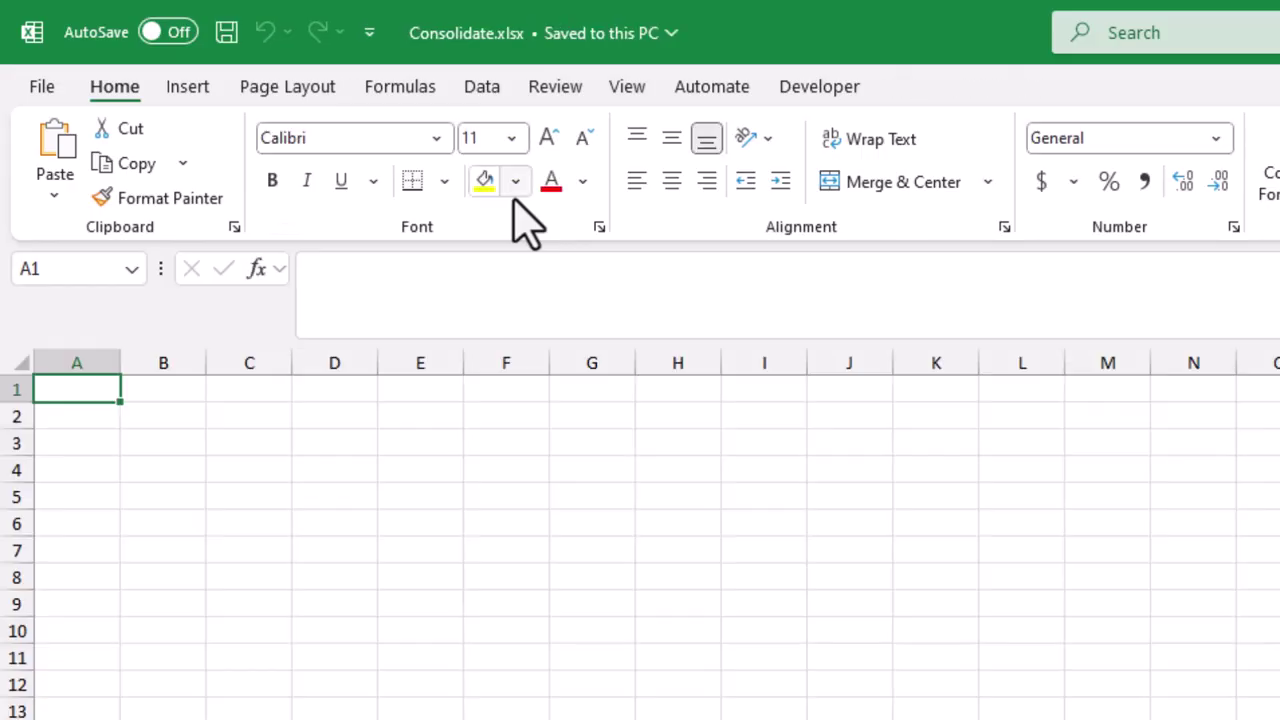
pyautogui.click(480, 88)
pyautogui.click(35, 190)
pyautogui.moveTo(277, 248)
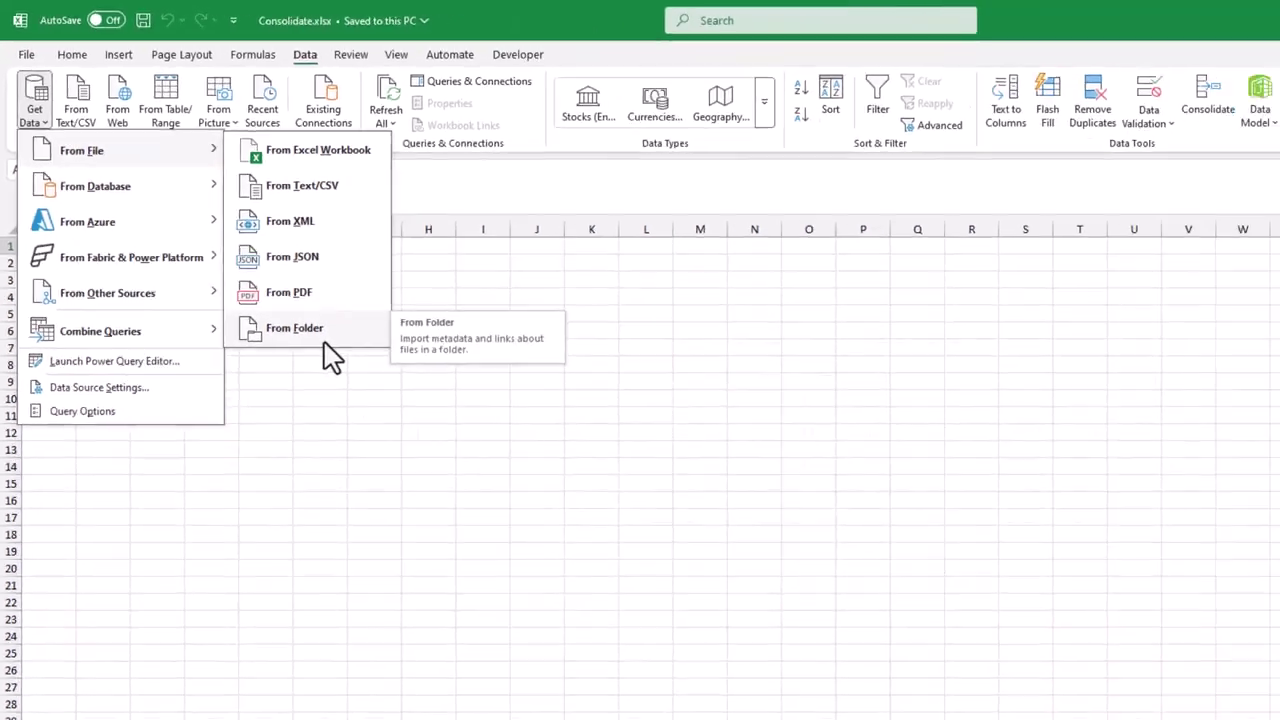
pyautogui.click(500, 528)
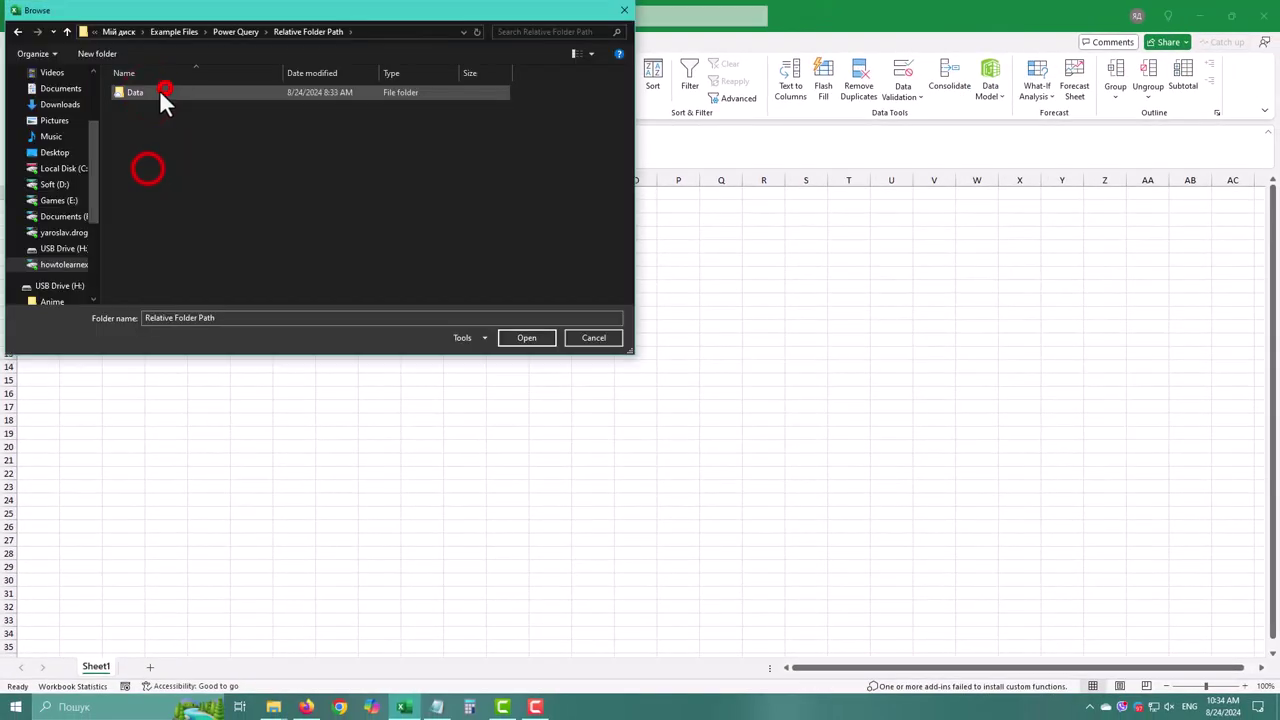
# Pick the Data folder and Combine & Transform its files using the BudgetData table
pyautogui.doubleClick(159, 90)
pyautogui.click(539, 337)
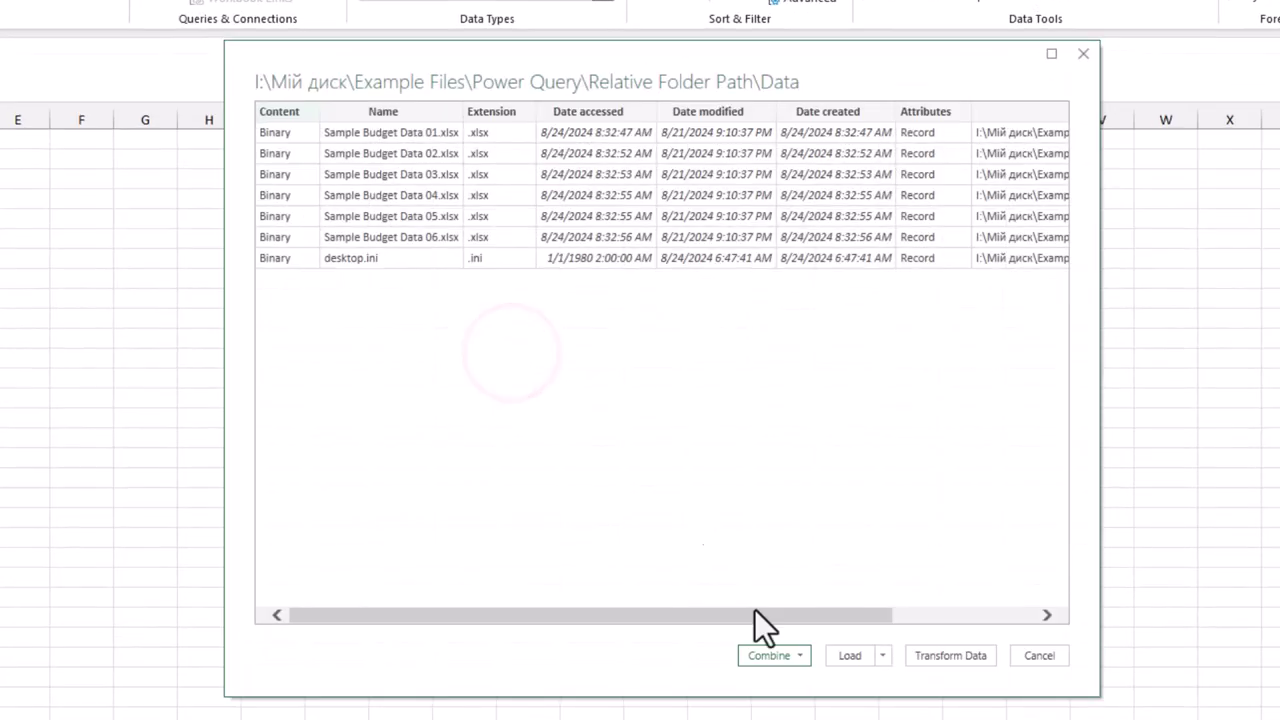
pyautogui.click(731, 536)
pyautogui.click(855, 681)
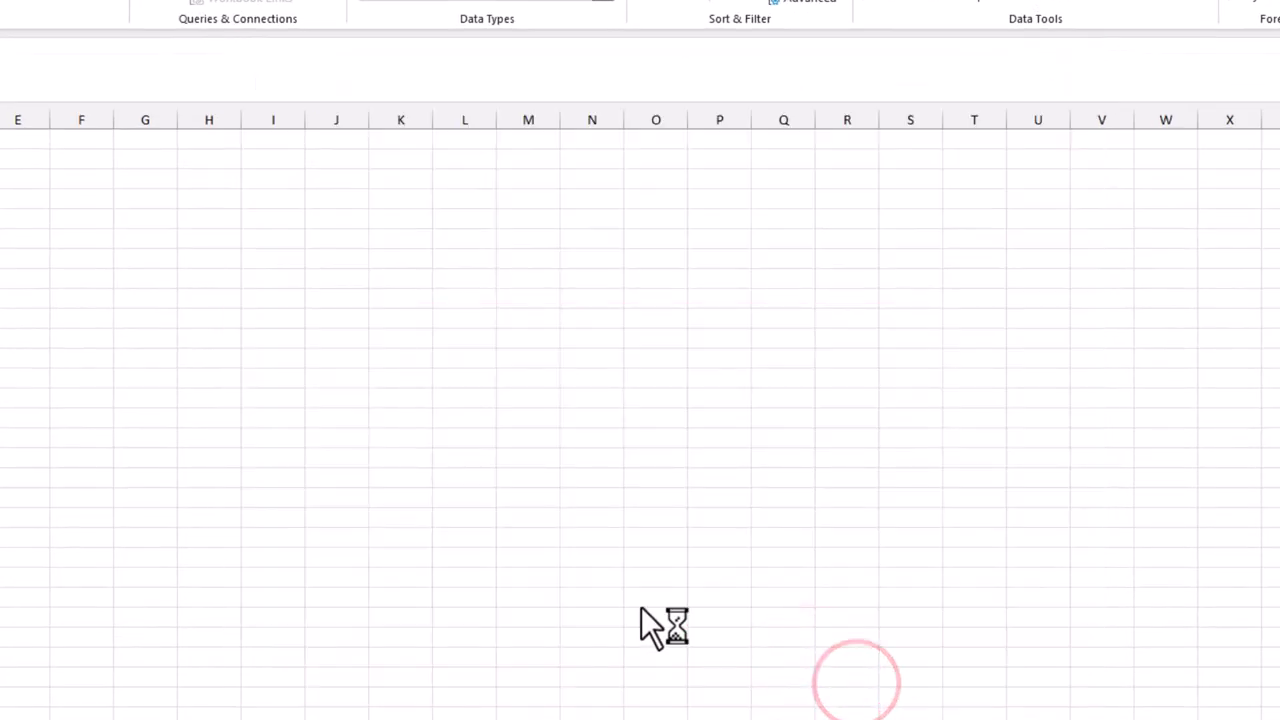
pyautogui.click(388, 248)
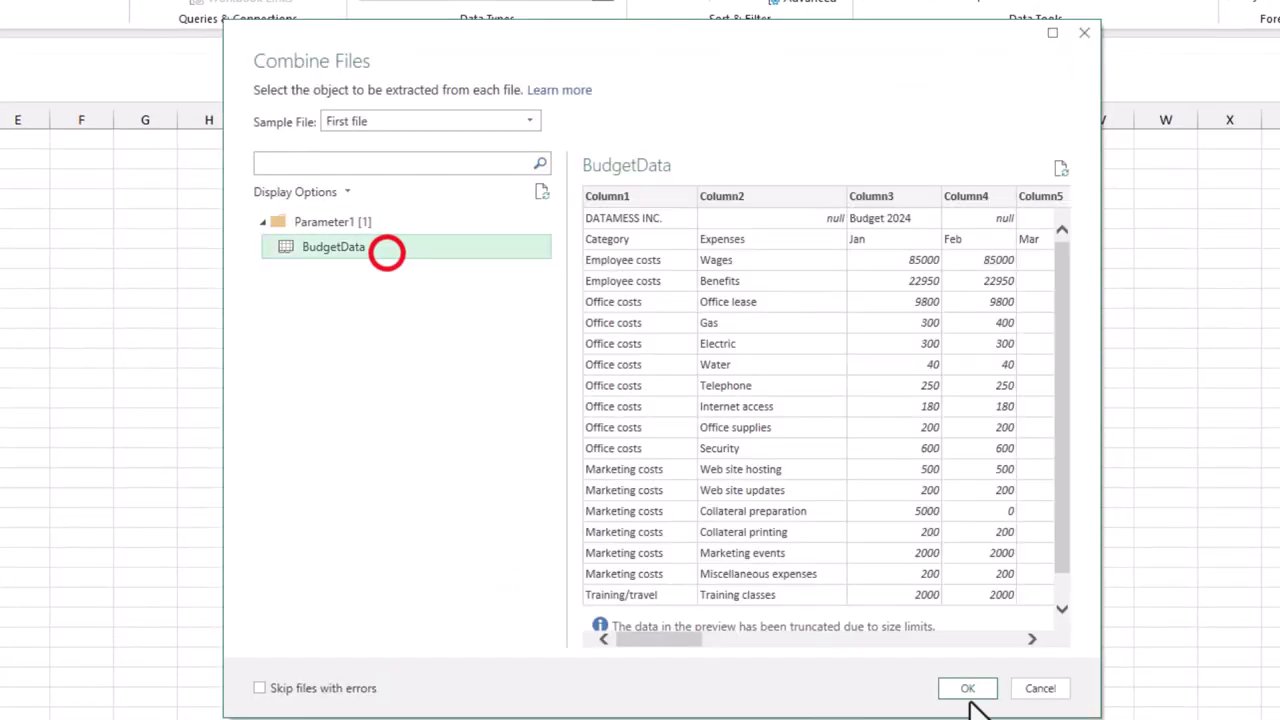
# Review the Source step, load the 120-row Data query, then save and close Consolidate.xlsx
pyautogui.click(968, 689)
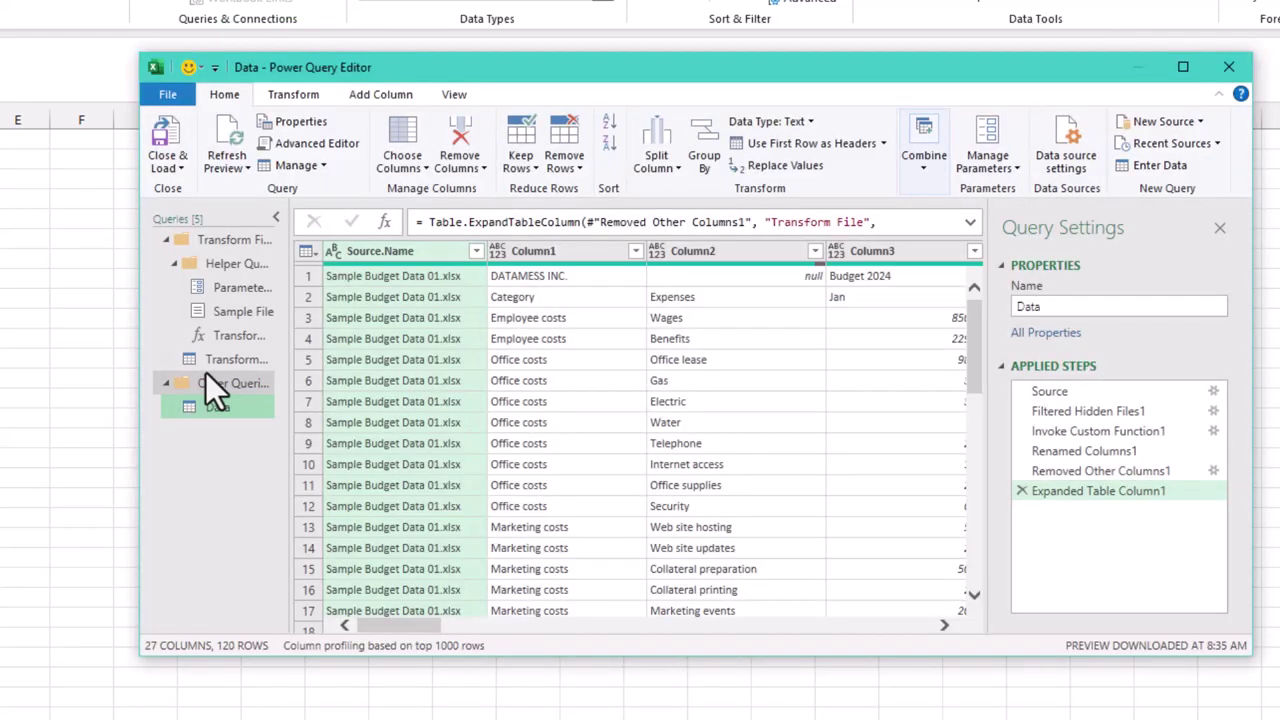
pyautogui.click(1085, 391)
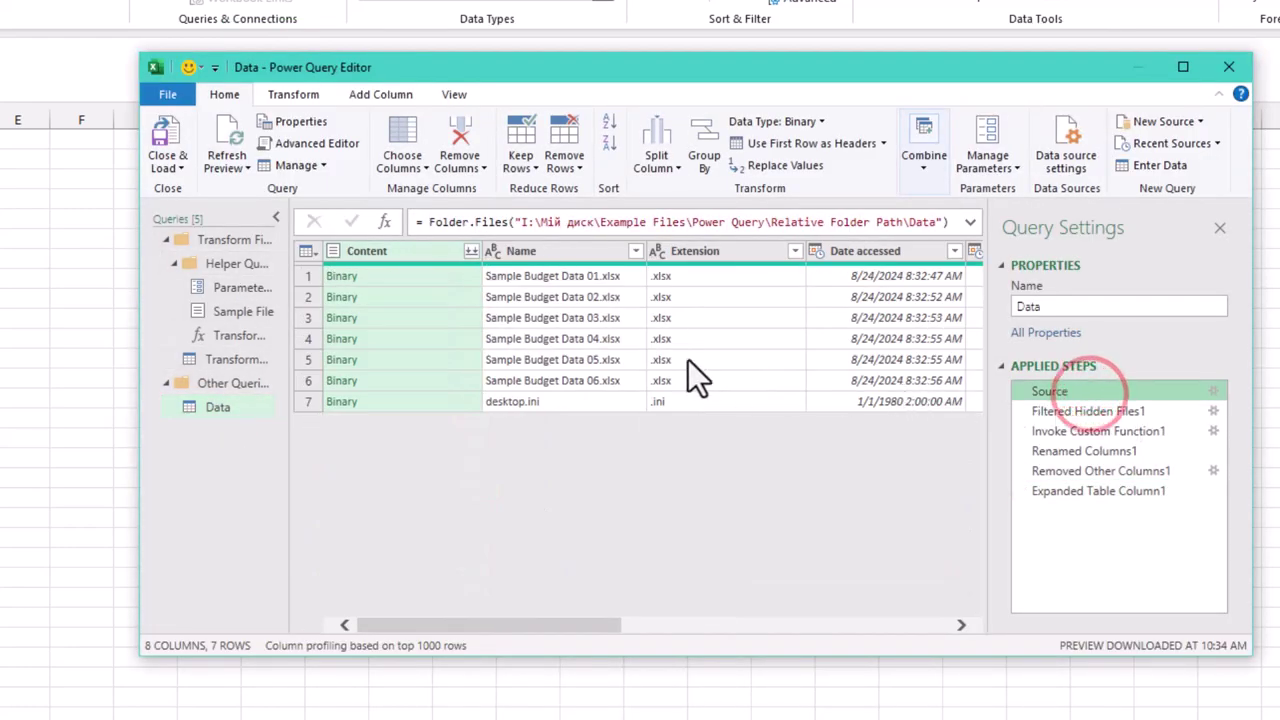
pyautogui.click(1100, 491)
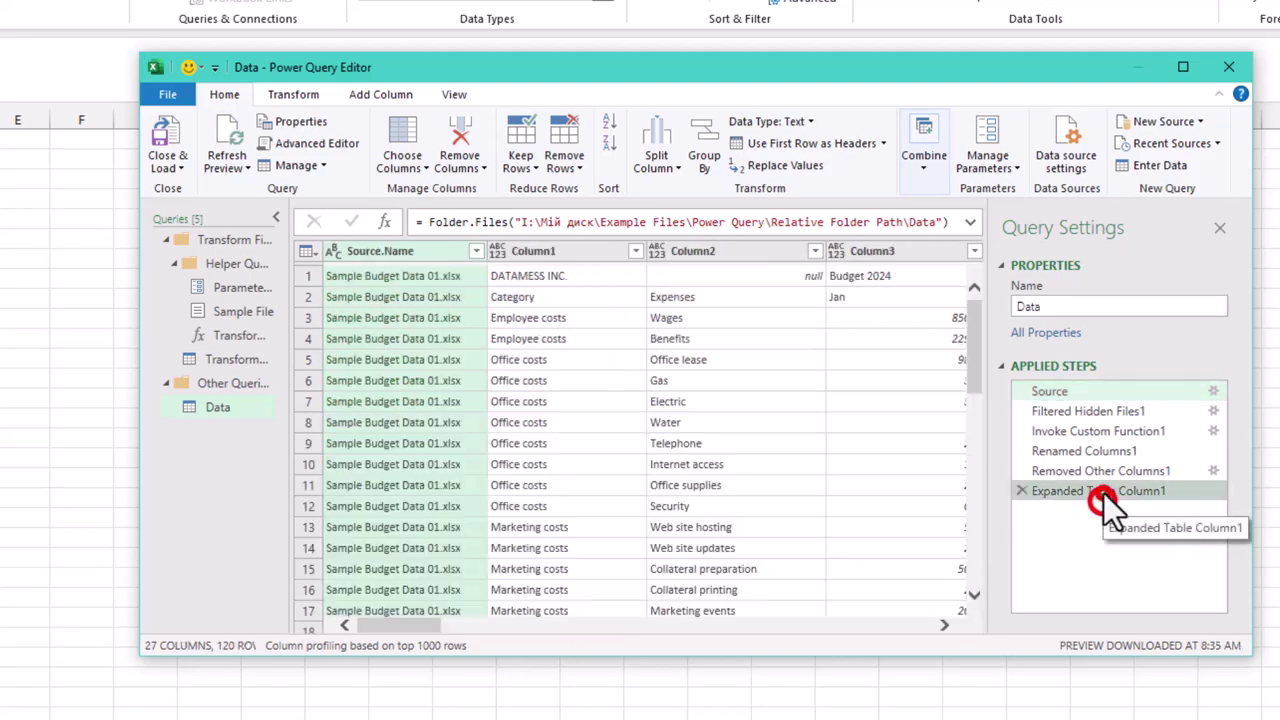
pyautogui.click(1085, 391)
pyautogui.moveTo(571, 625); pyautogui.dragTo(671, 625)
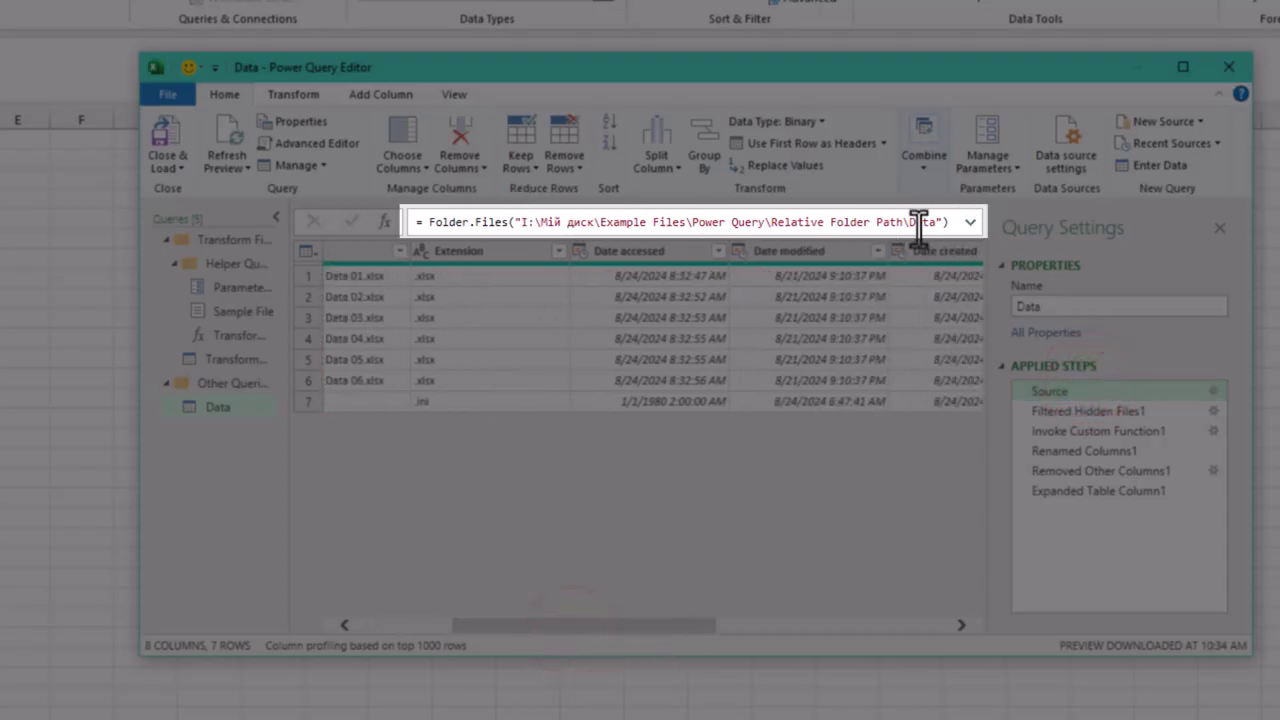
pyautogui.click(1230, 70)
pyautogui.click(686, 408)
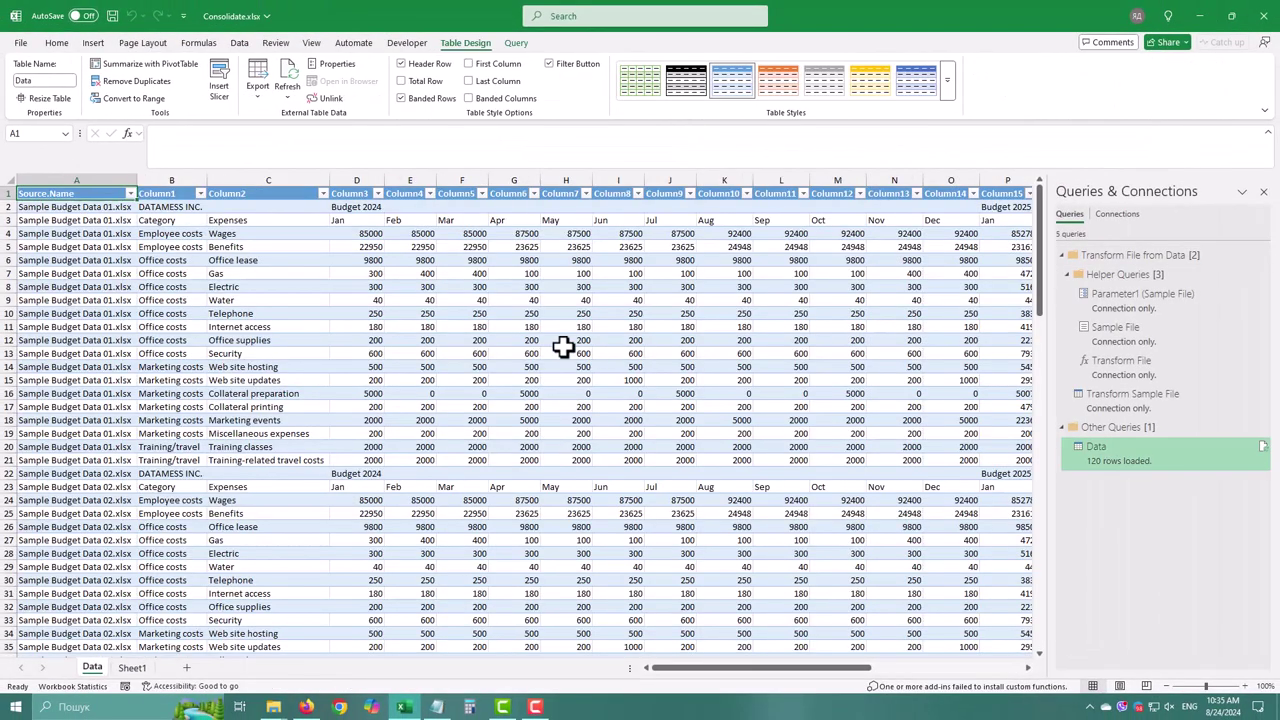
pyautogui.click(1263, 16)
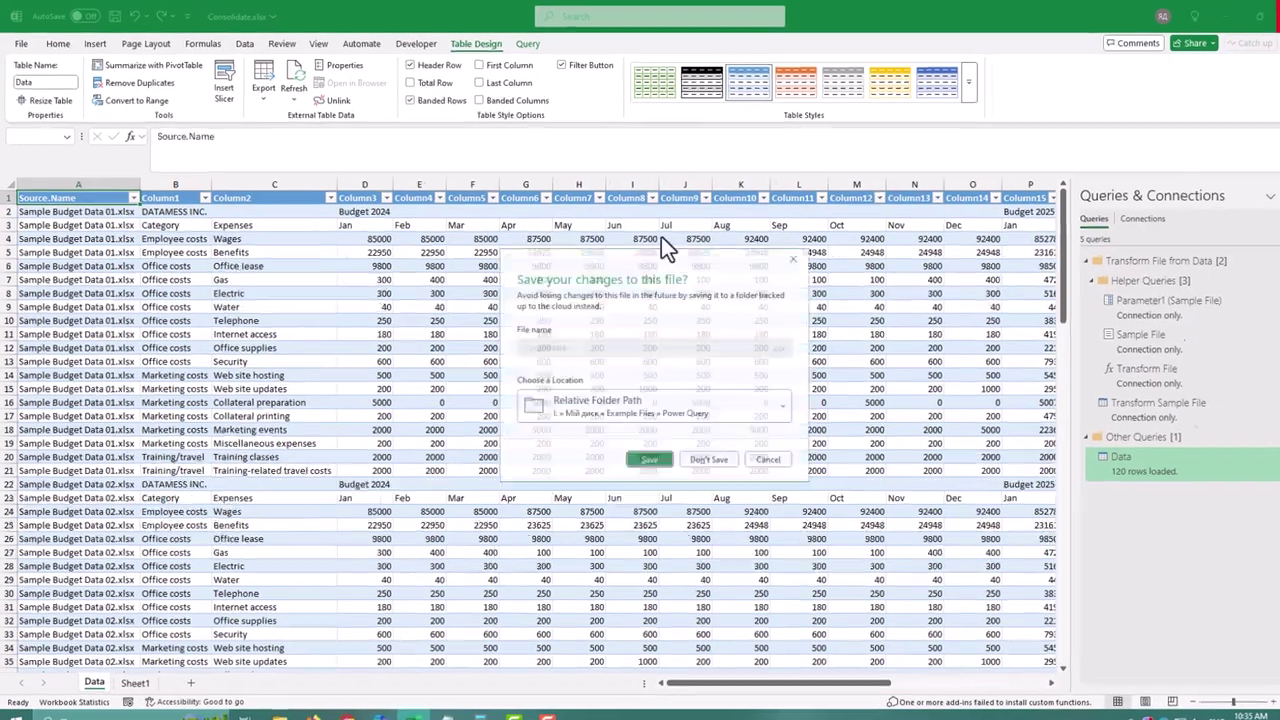
pyautogui.click(655, 458)
# Create a Project 1 folder and move Data and Consolidate.xlsx into it
pyautogui.rightClick(630, 390)
pyautogui.hotkey('ctrl', 'shift', 'n')
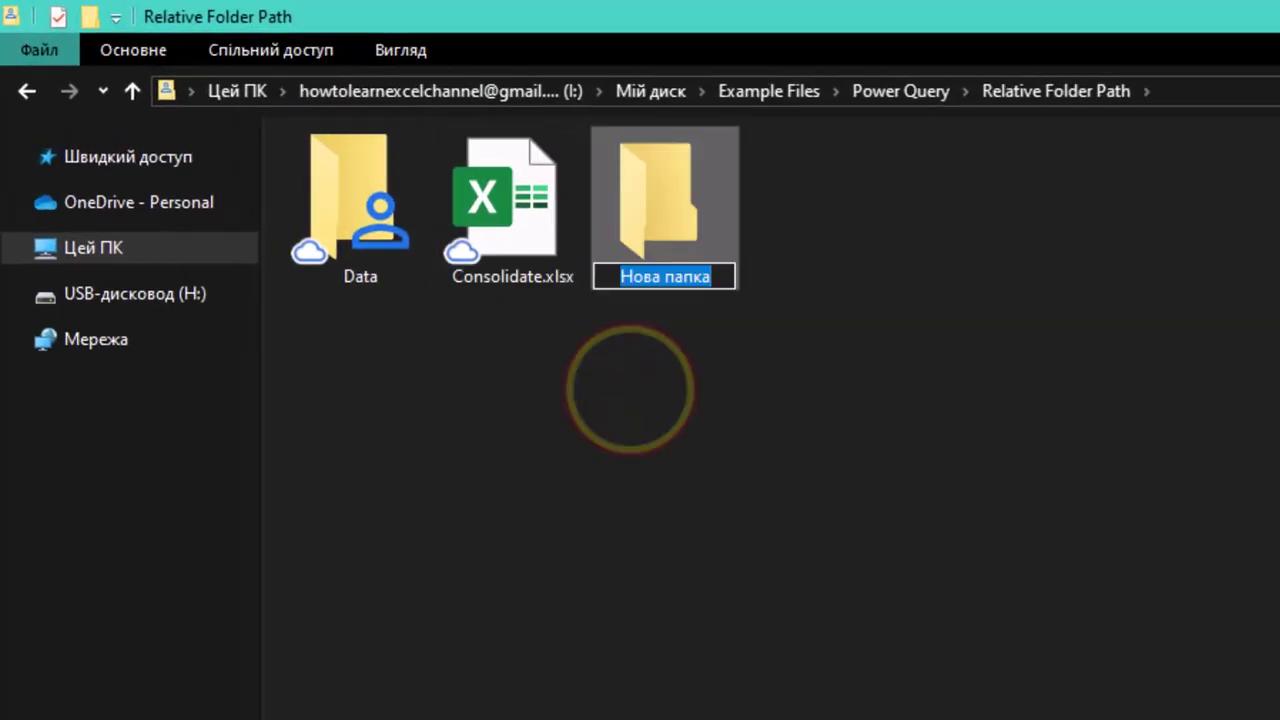
pyautogui.write('Project 1')
pyautogui.press('Return')
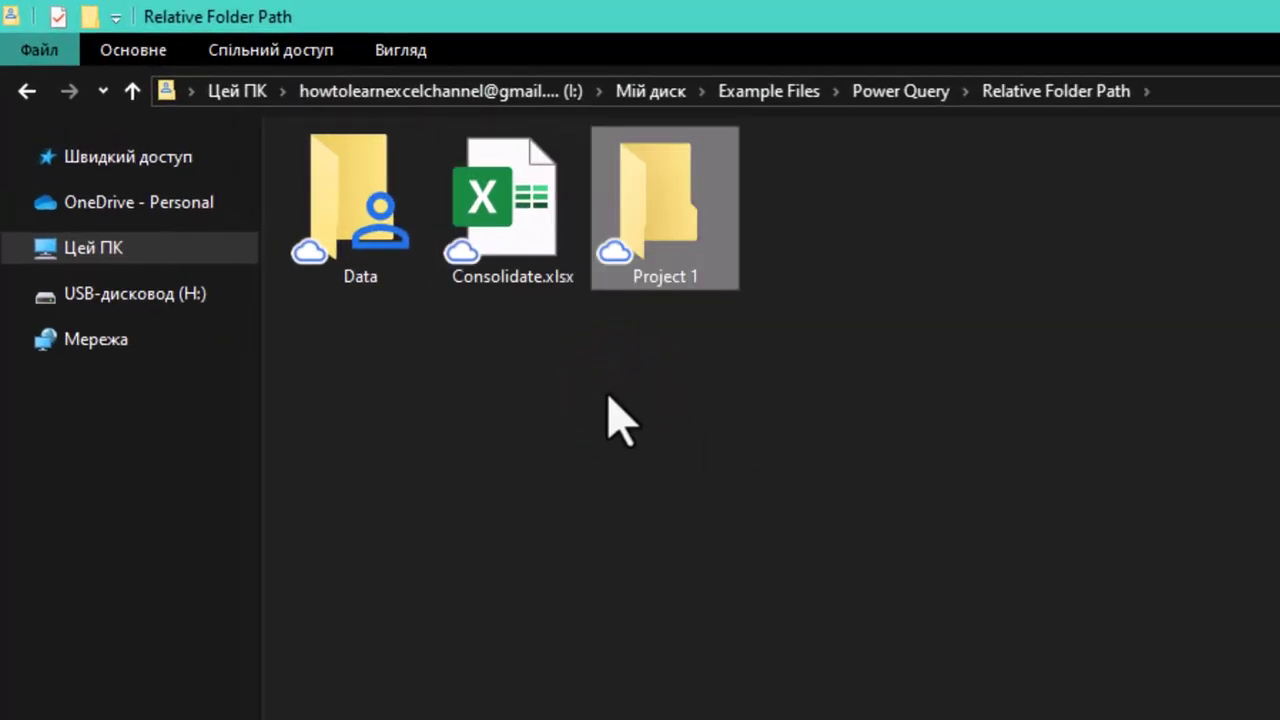
pyautogui.moveTo(578, 385); pyautogui.dragTo(290, 130)
pyautogui.moveTo(380, 210); pyautogui.dragTo(662, 246)
pyautogui.click(809, 348)
# Reopen Consolidate.xlsx from the Project 1 folder
pyautogui.doubleClick(382, 205)
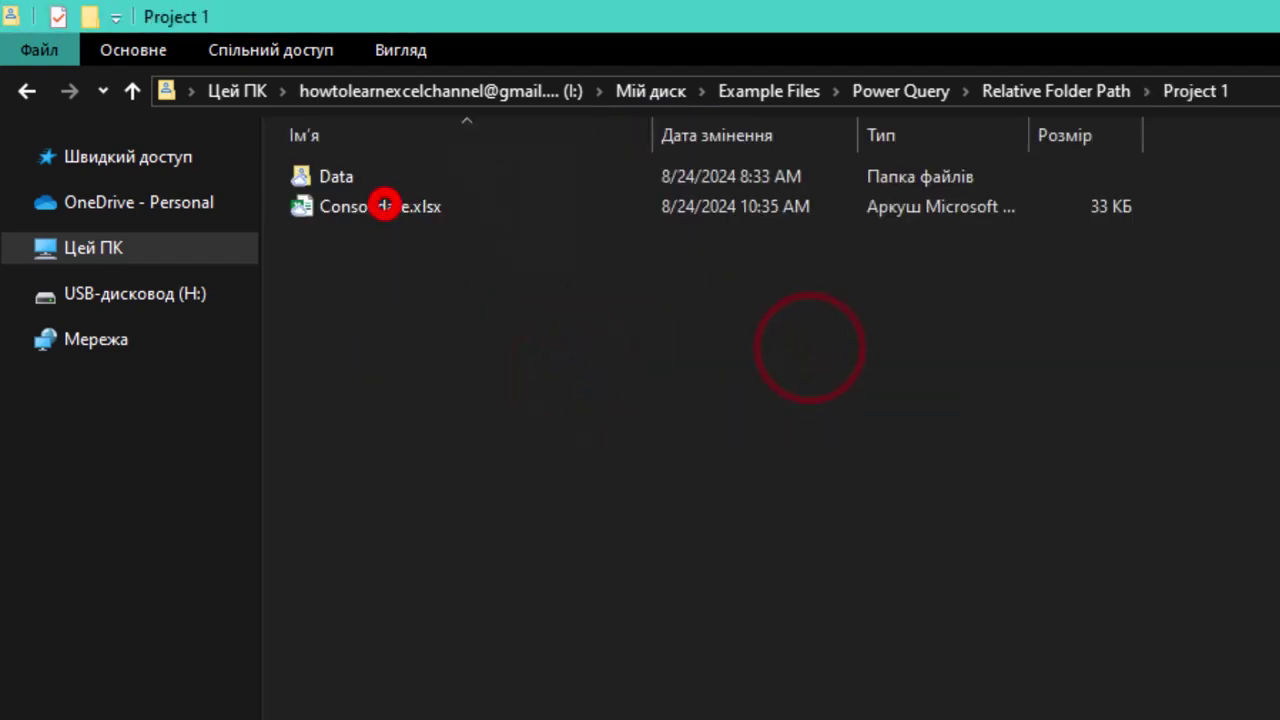
pyautogui.click(395, 208)
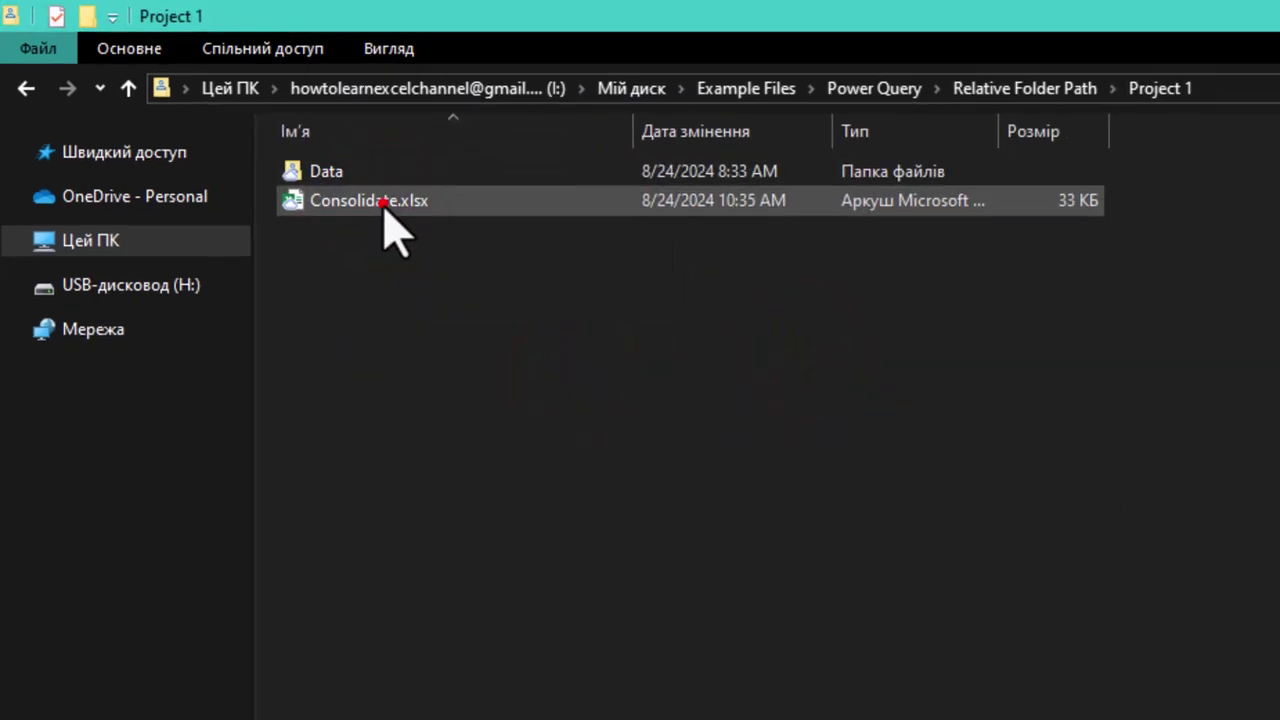
pyautogui.doubleClick(383, 203)
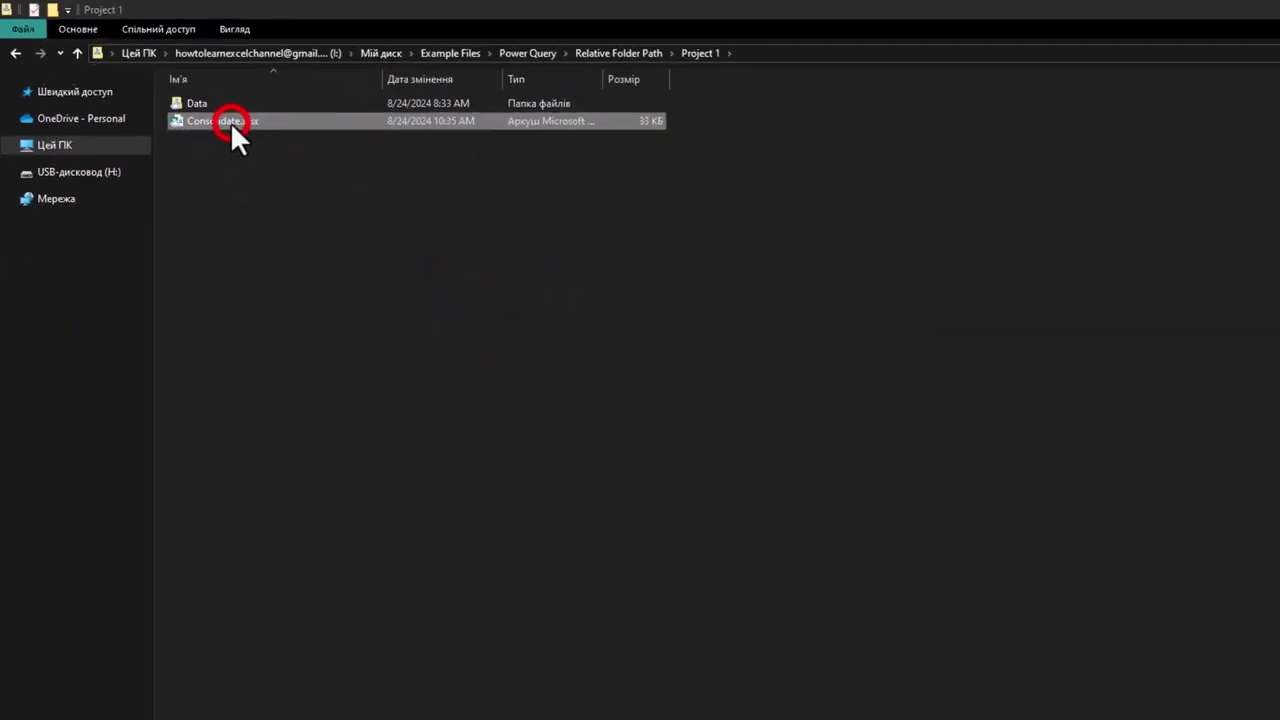
# Enable content, run Refresh All, and dismiss the folder-not-found error
pyautogui.click(314, 128)
pyautogui.click(238, 42)
pyautogui.click(294, 92)
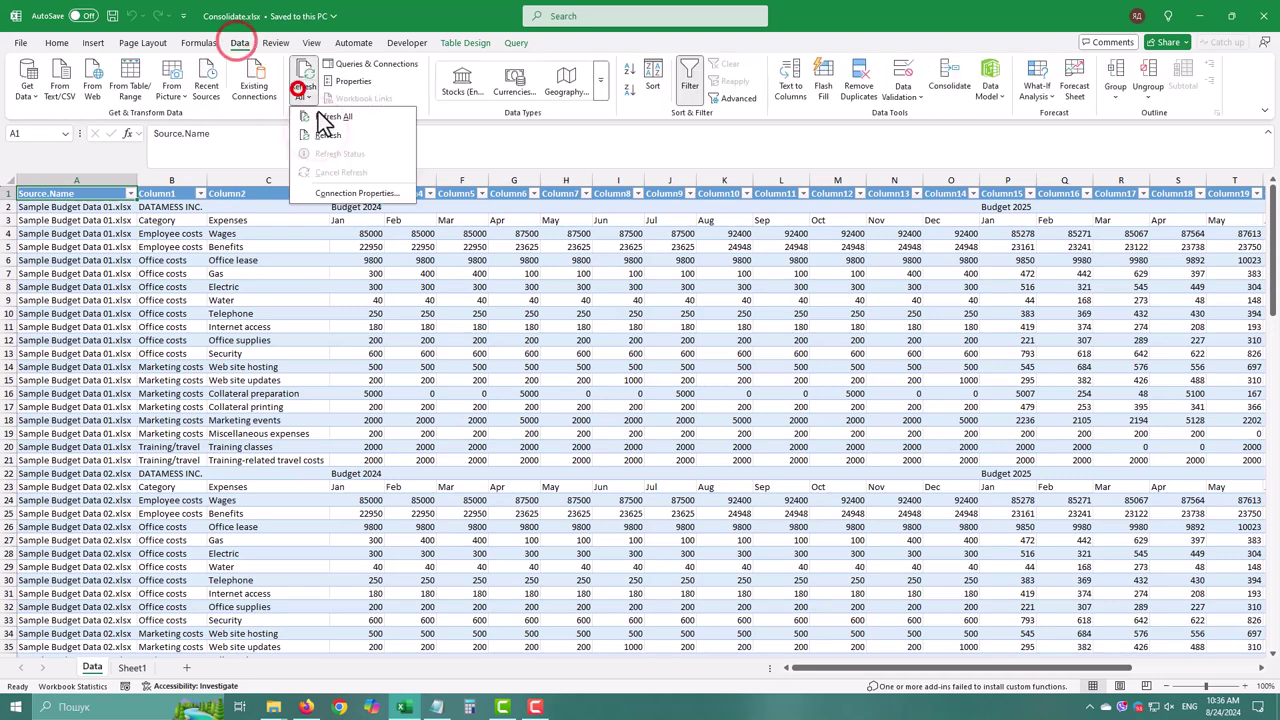
pyautogui.click(328, 120)
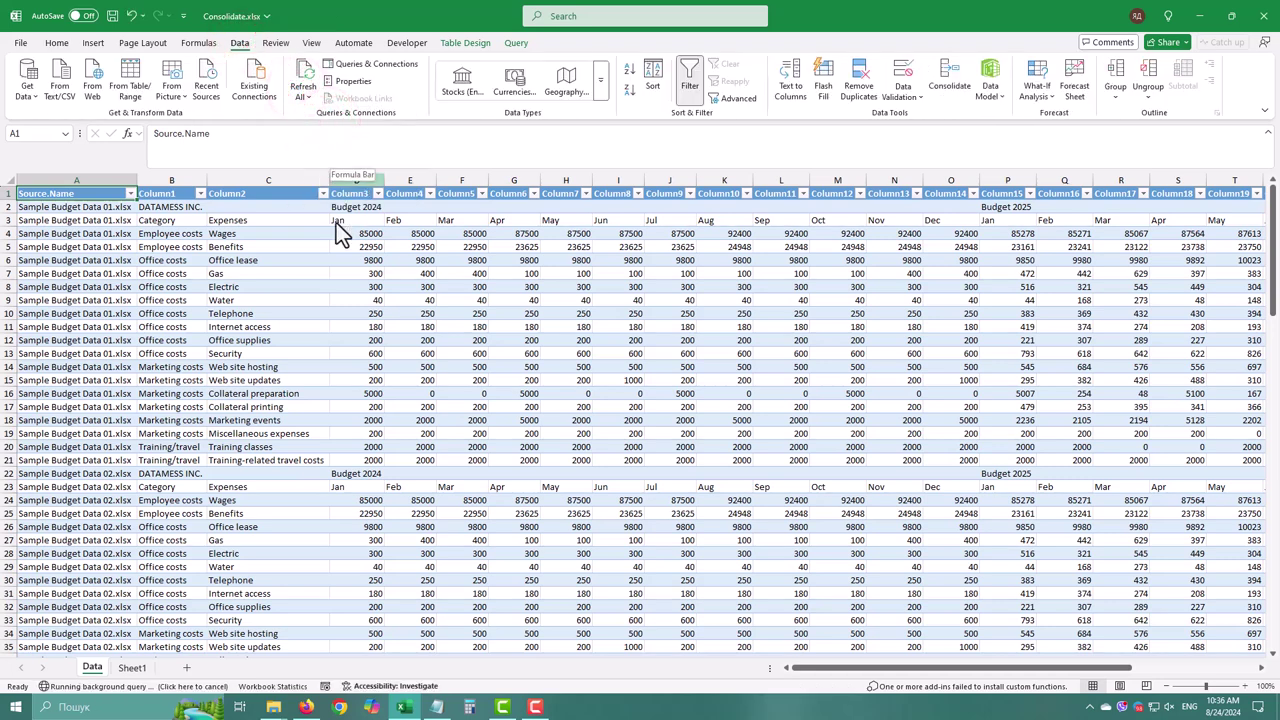
pyautogui.click(340, 259)
pyautogui.click(352, 62)
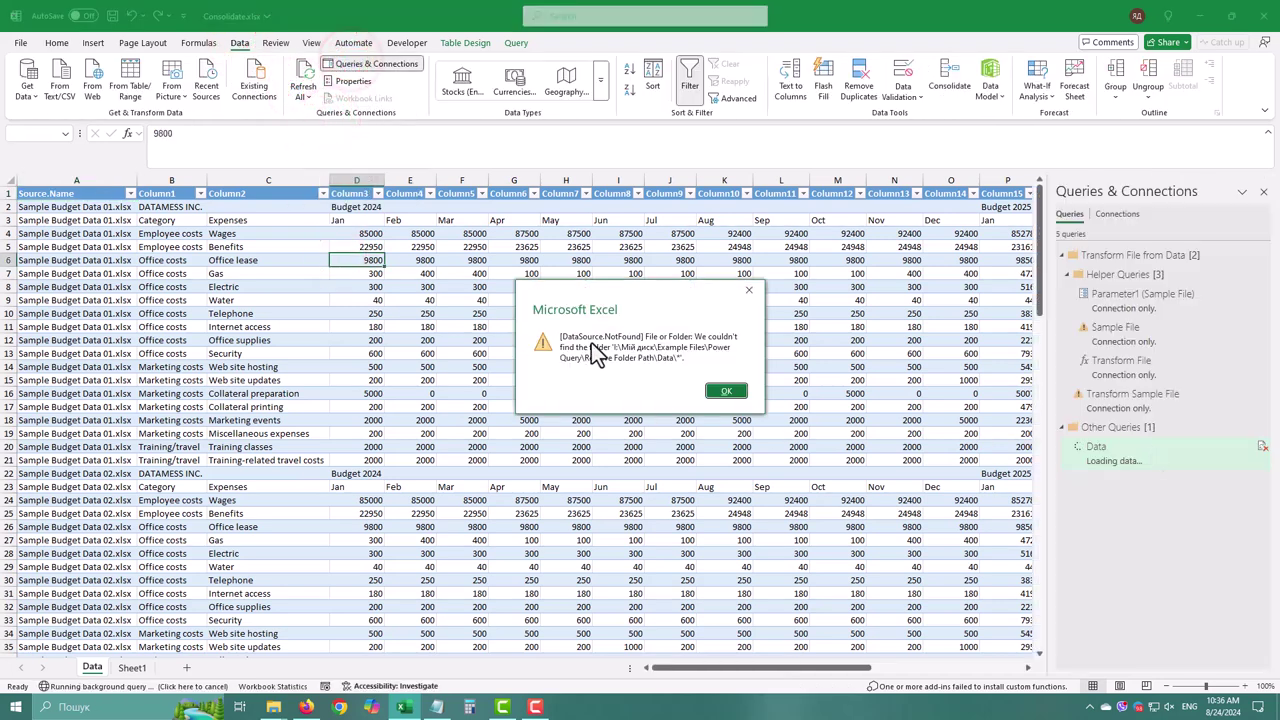
pyautogui.click(726, 390)
# Open the Data query and select the fixed folder path in its Source formula
pyautogui.doubleClick(1168, 450)
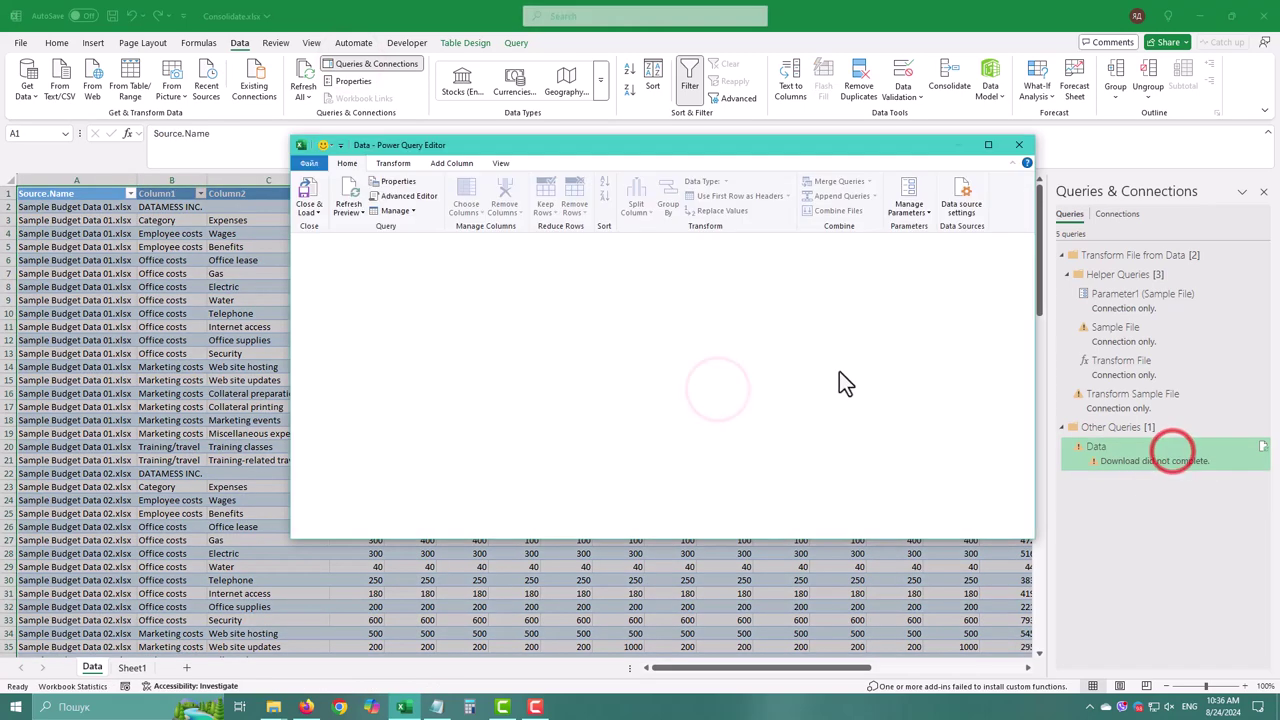
pyautogui.click(955, 364)
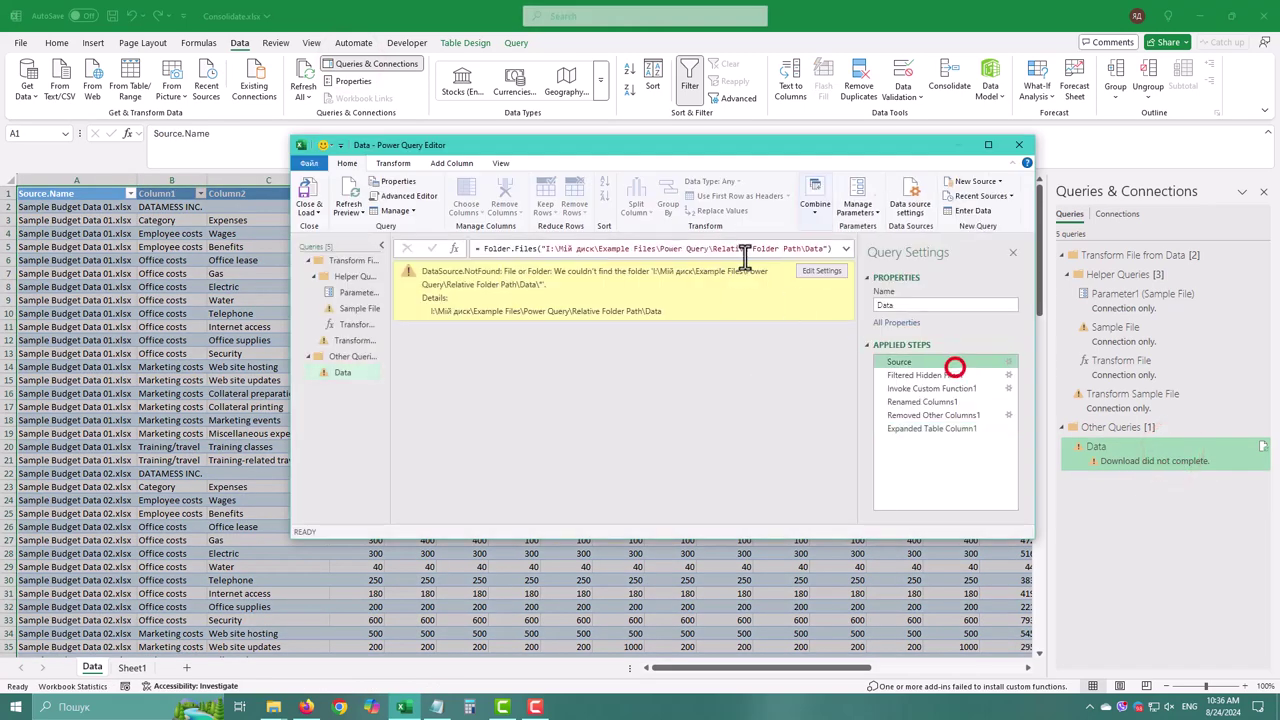
pyautogui.click(805, 248)
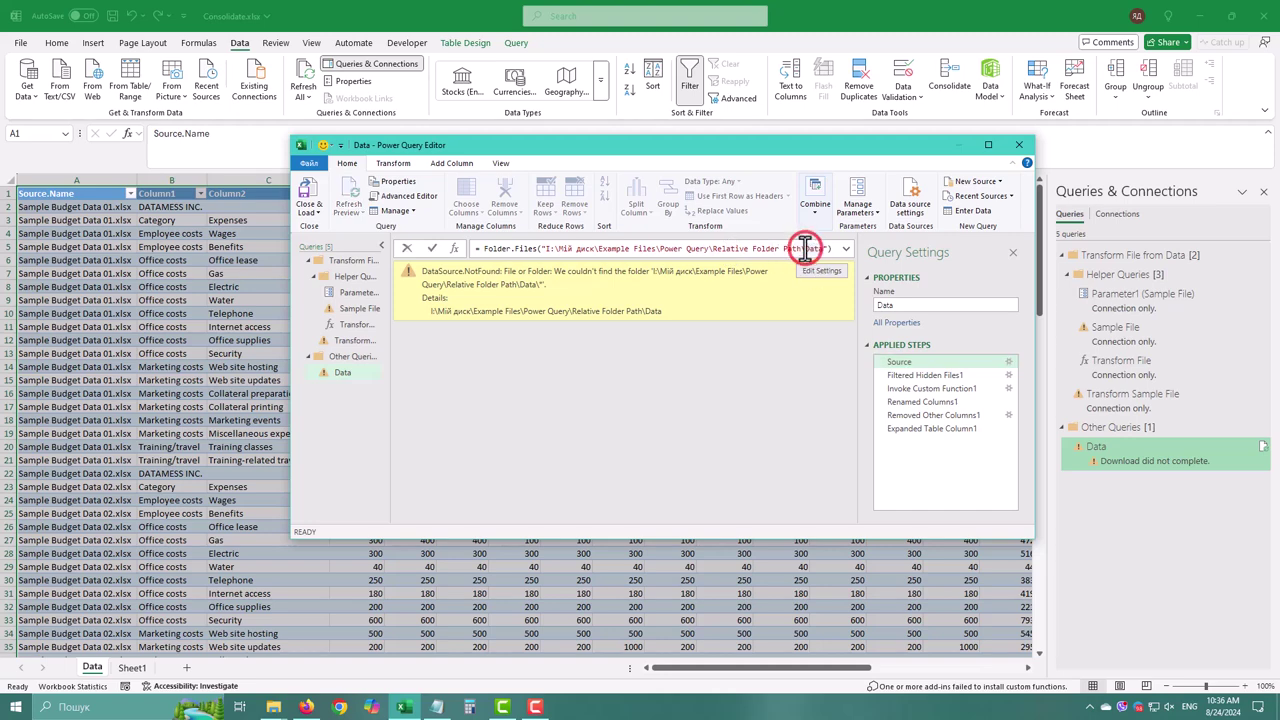
pyautogui.moveTo(800, 248); pyautogui.dragTo(546, 248)
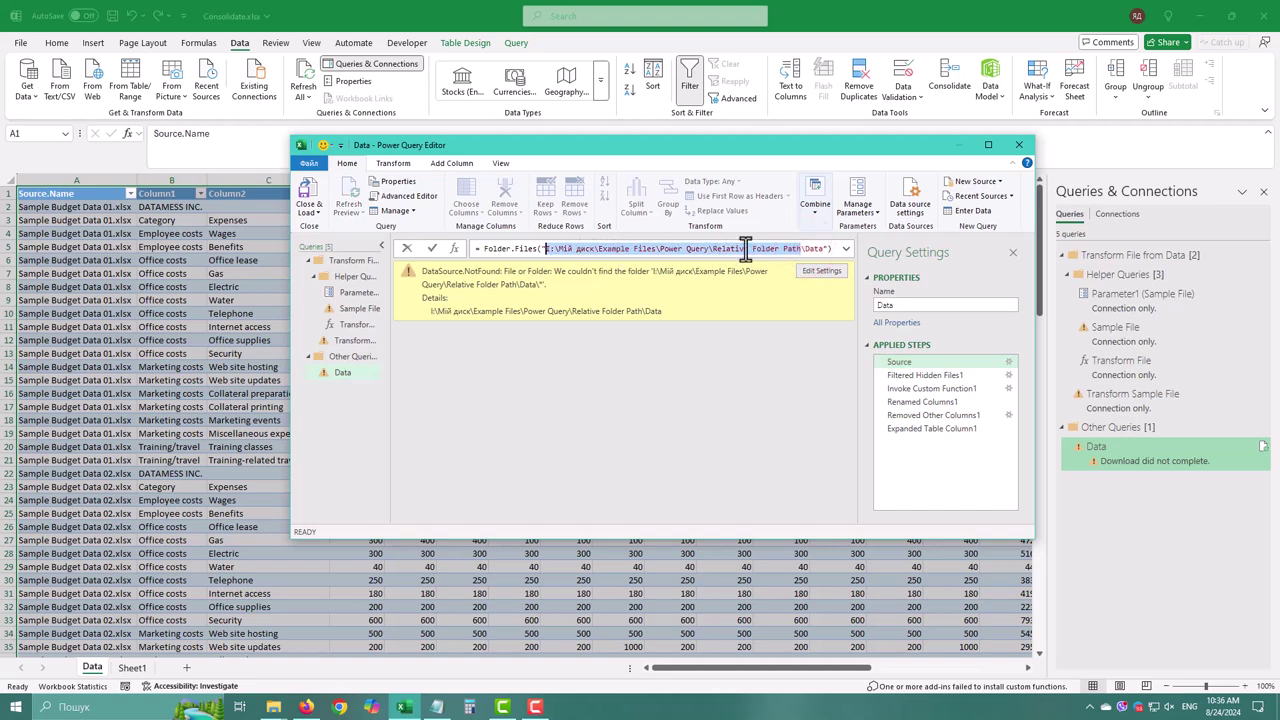
# Leave the Power Query Editor and rename the Sheet1 tab to Settings
pyautogui.click(1021, 146)
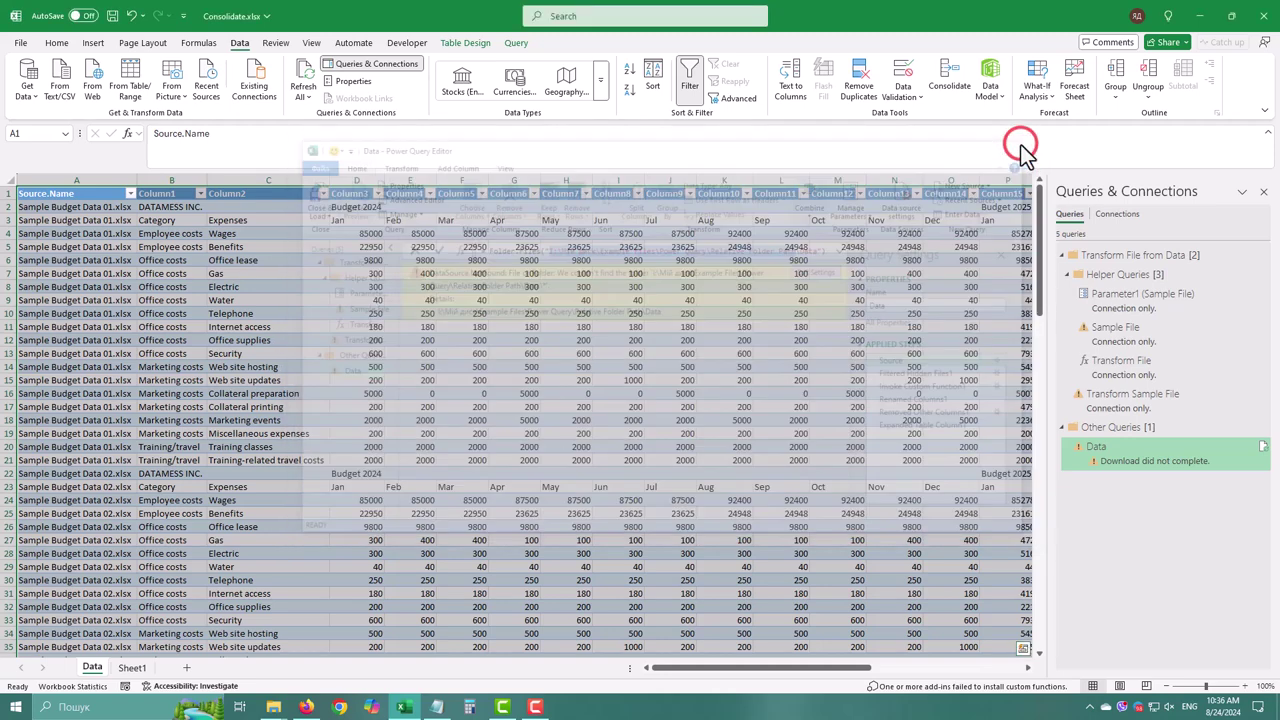
pyautogui.click(516, 343)
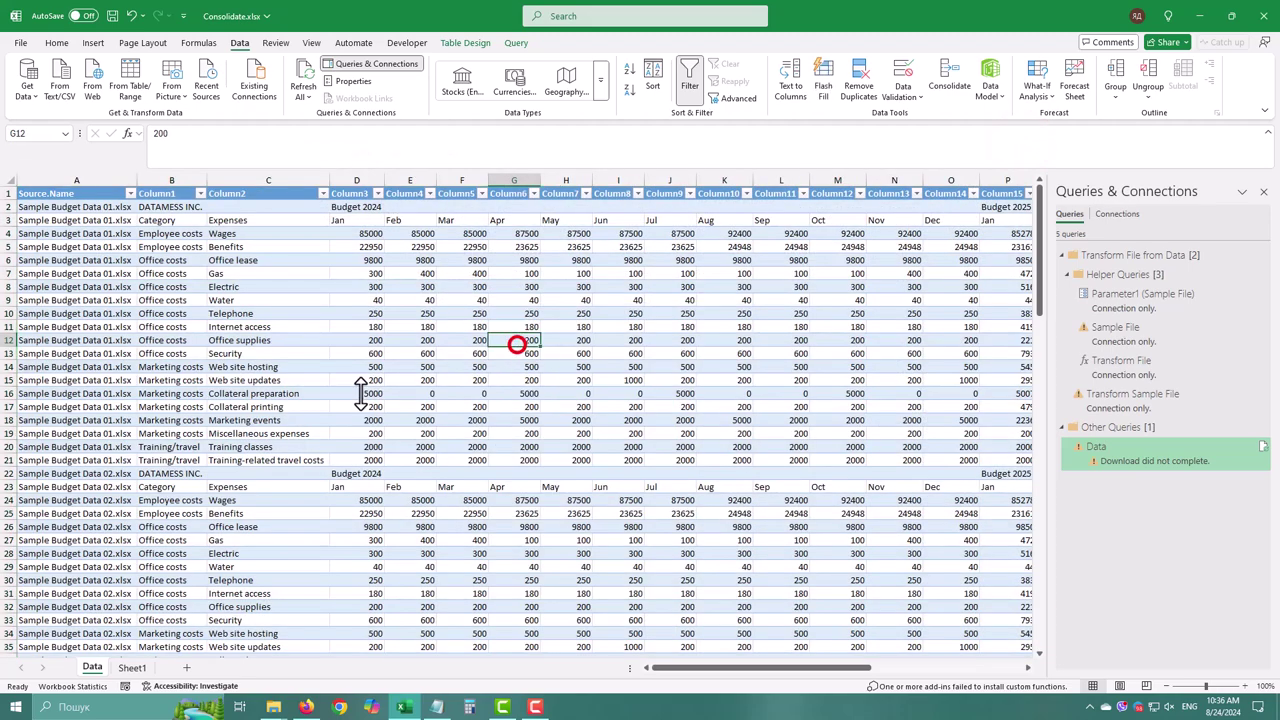
pyautogui.click(133, 668)
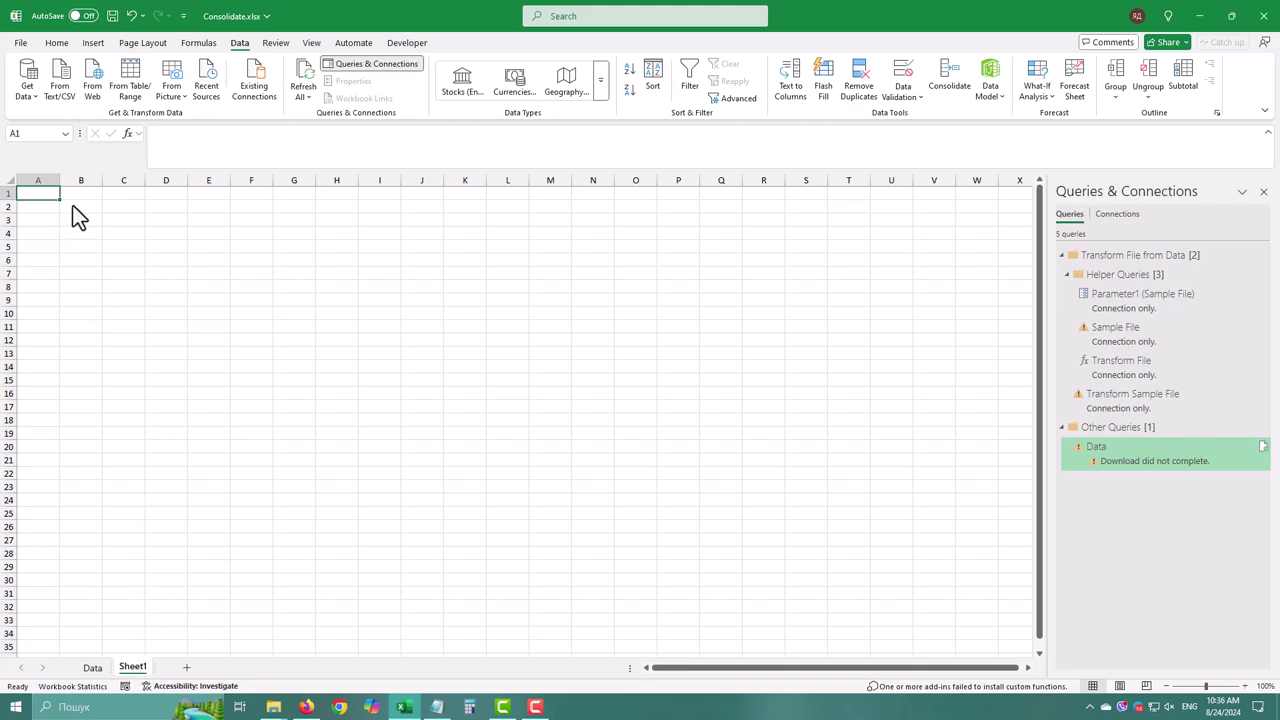
pyautogui.doubleClick(127, 668)
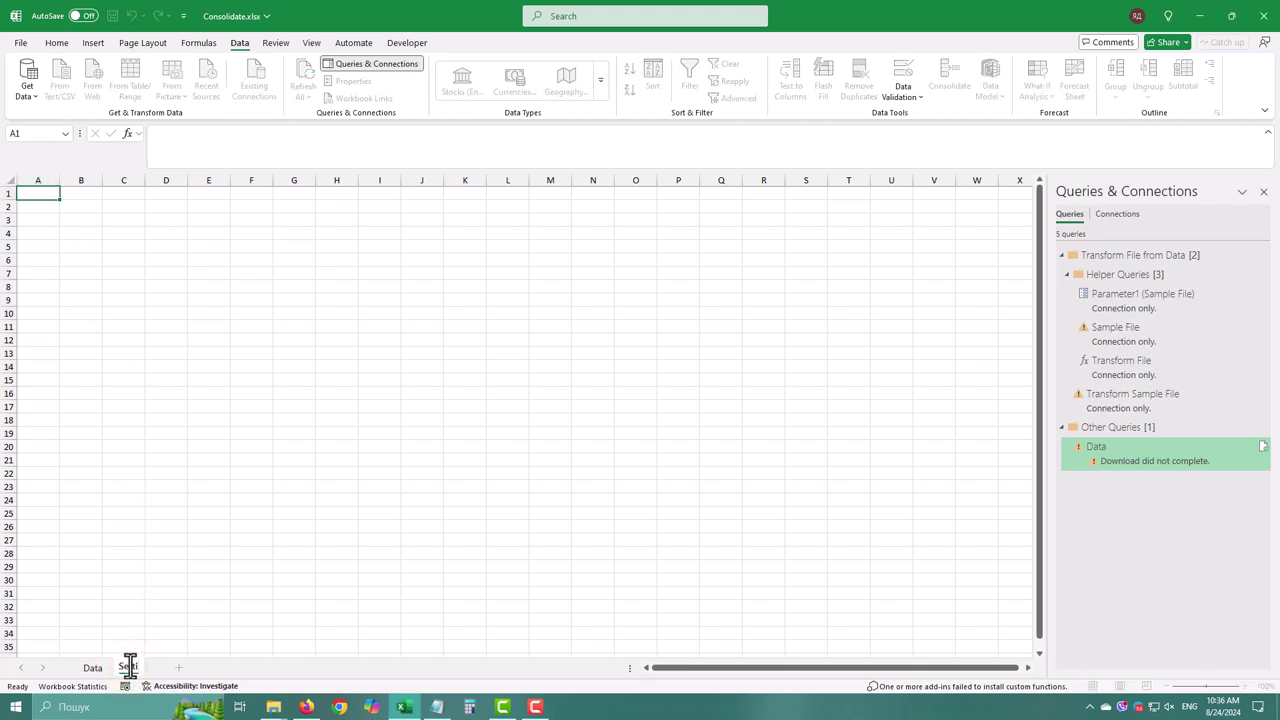
pyautogui.write('Settings')
pyautogui.press('Return')
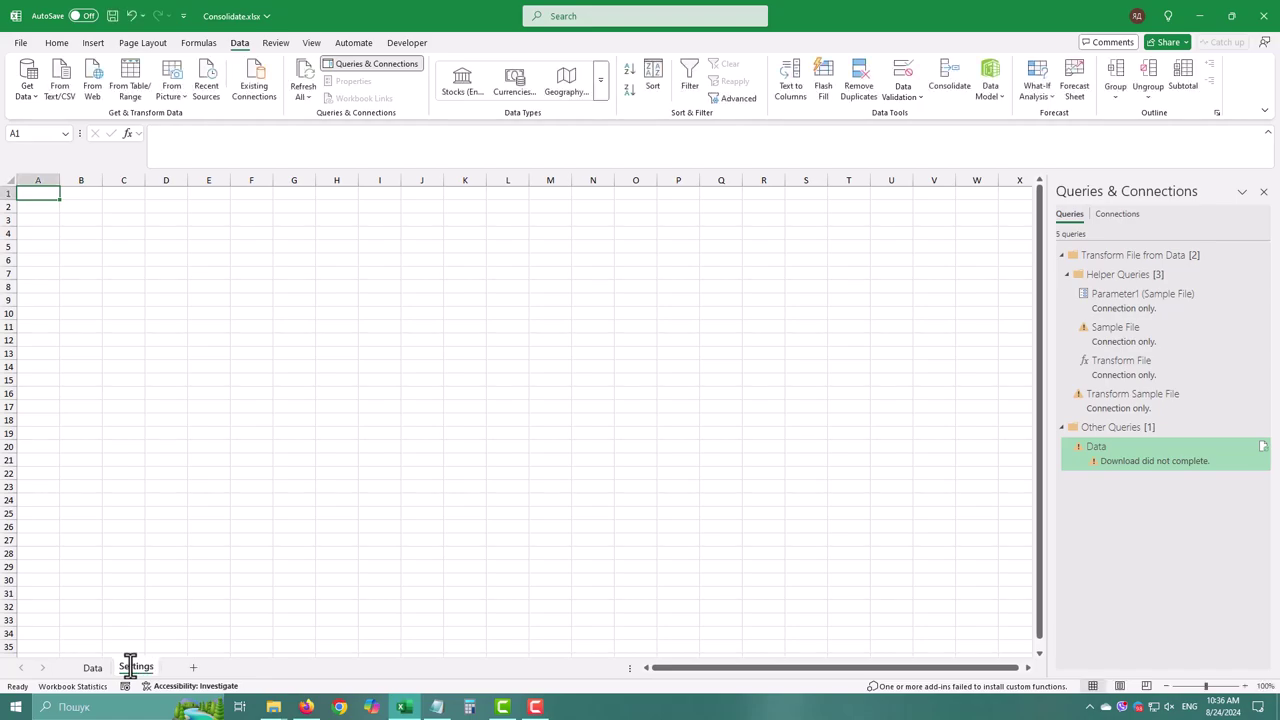
# Enter =CELL("filename",A1) in A2 and autofit column A to show the full path
pyautogui.click(46, 206)
pyautogui.write('=')
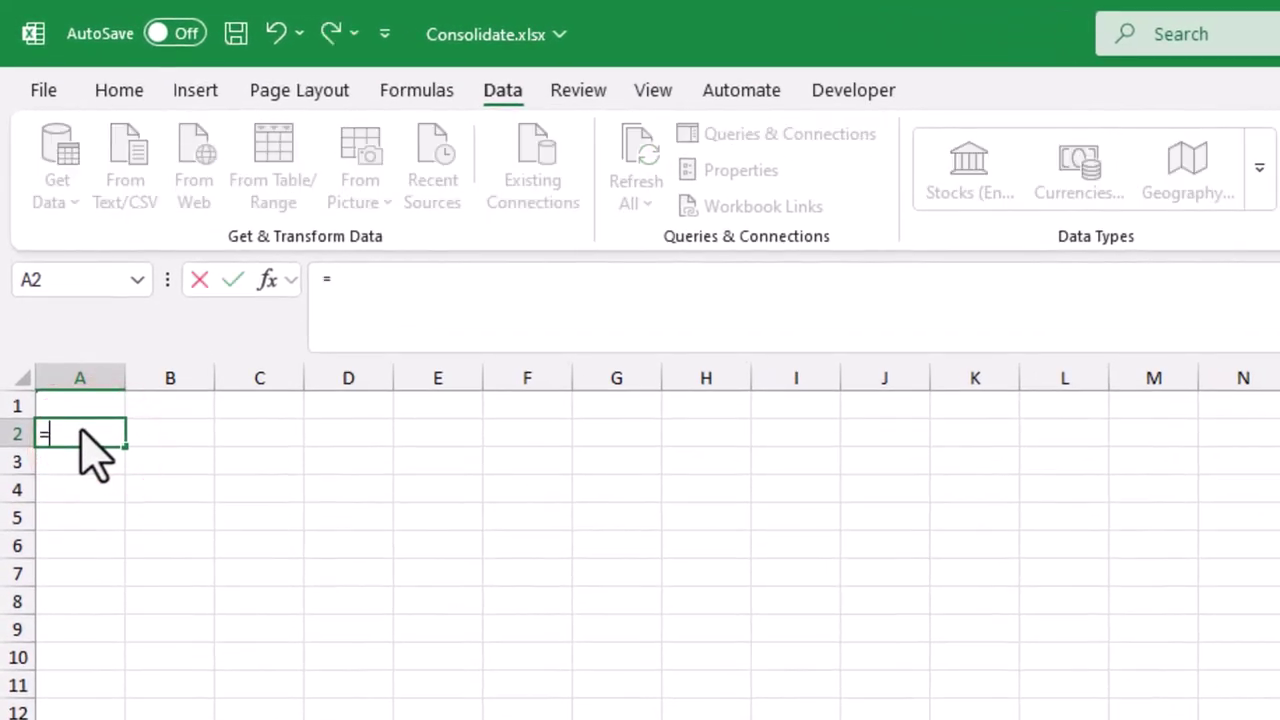
pyautogui.write('cell(')
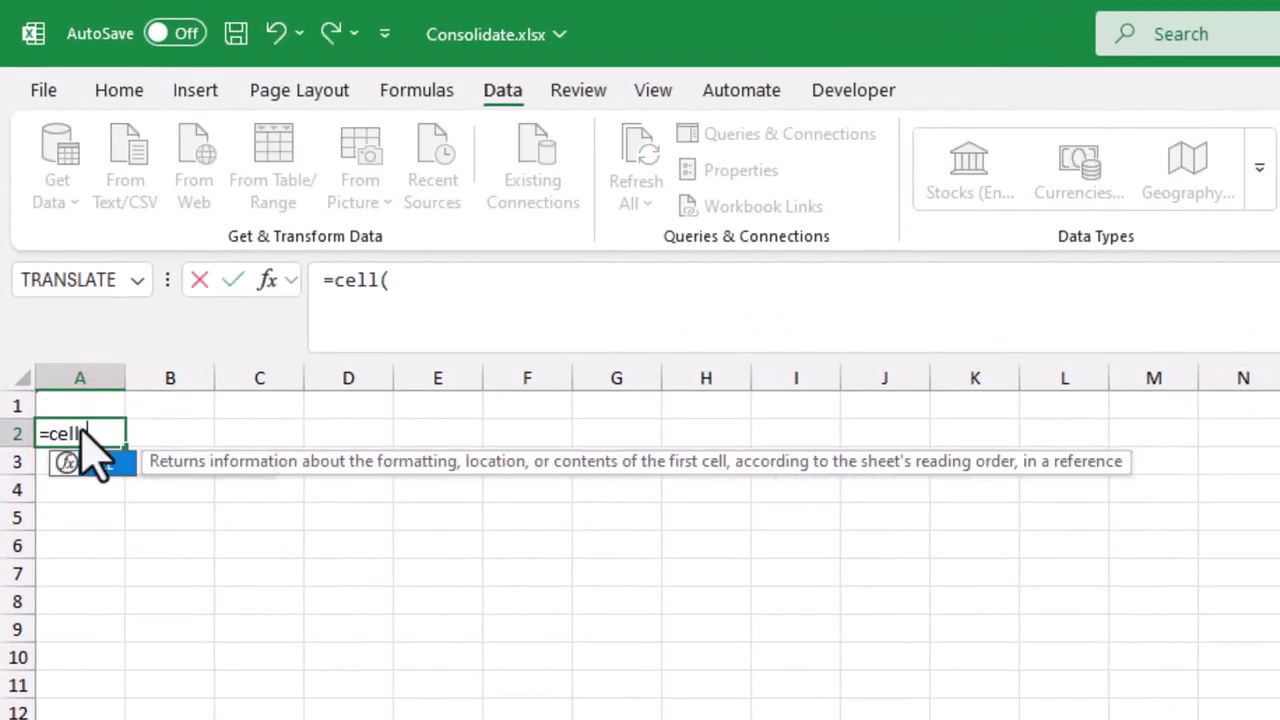
pyautogui.press('Down')
pyautogui.press('Down')
pyautogui.press('Down')
pyautogui.press('Down')
pyautogui.press('Down')
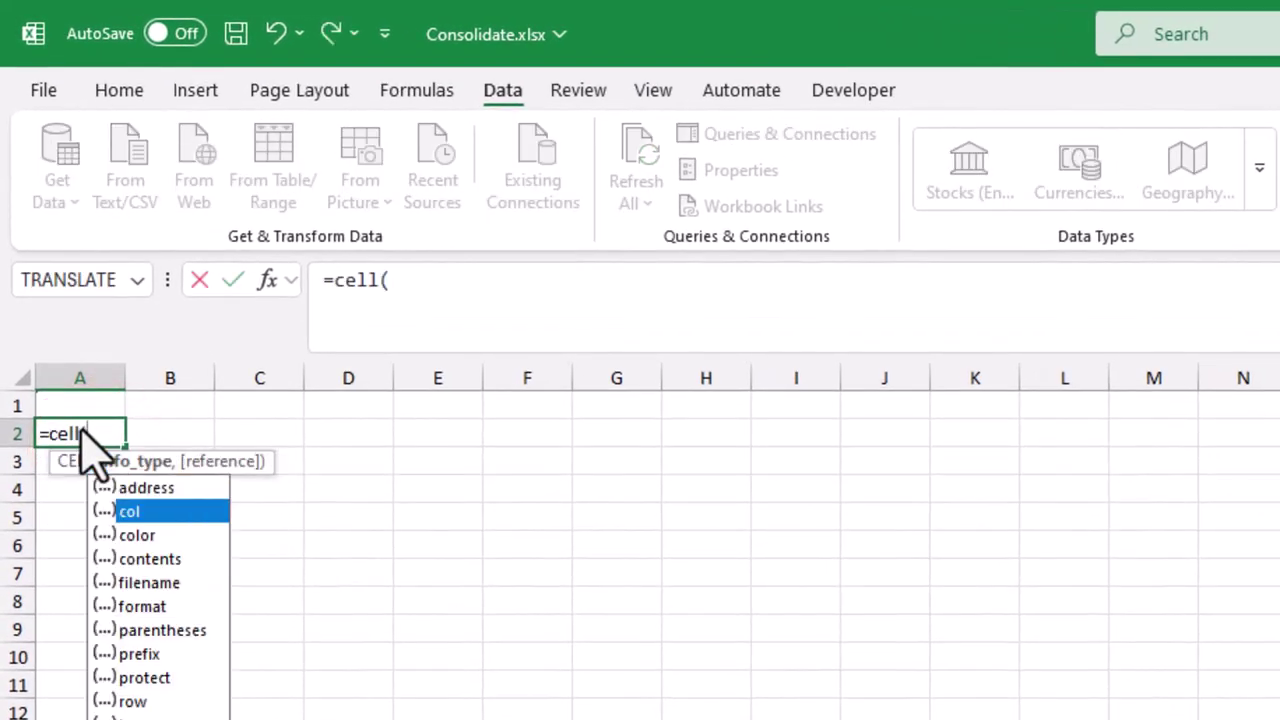
pyautogui.press('Up')
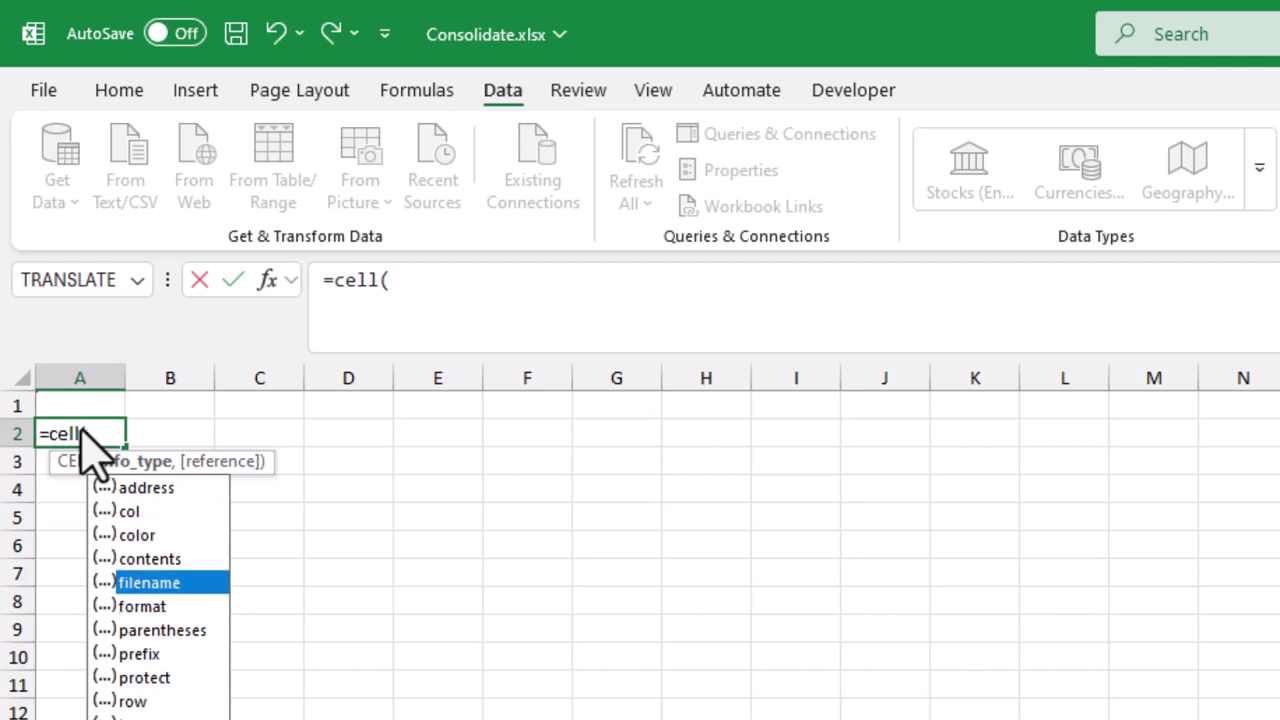
pyautogui.press('Tab')
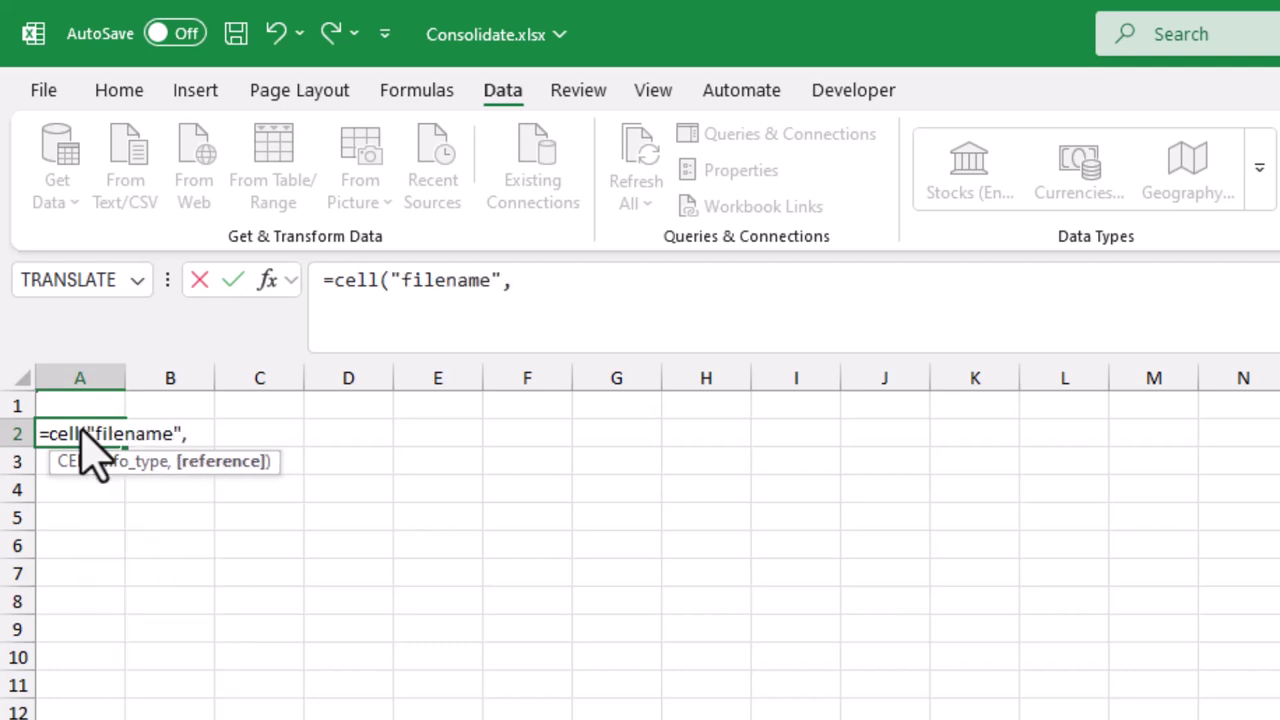
pyautogui.write(',')
pyautogui.click(108, 402)
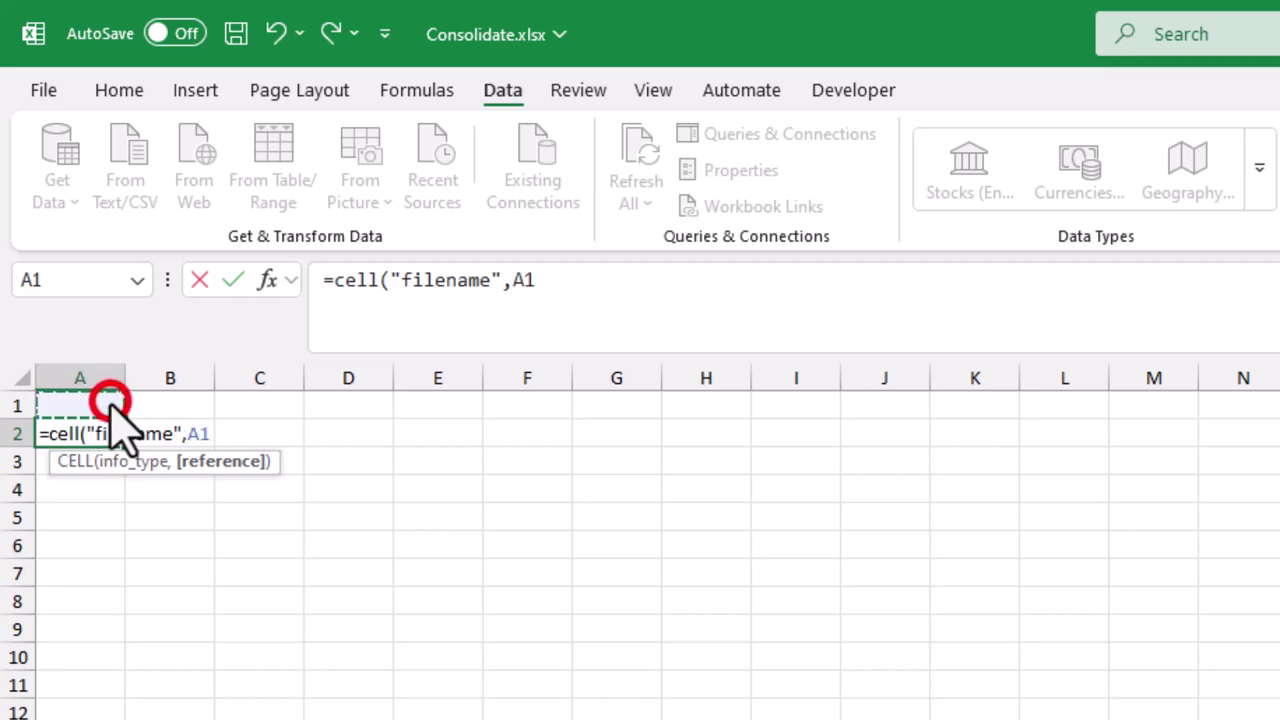
pyautogui.write(')')
pyautogui.press('Return')
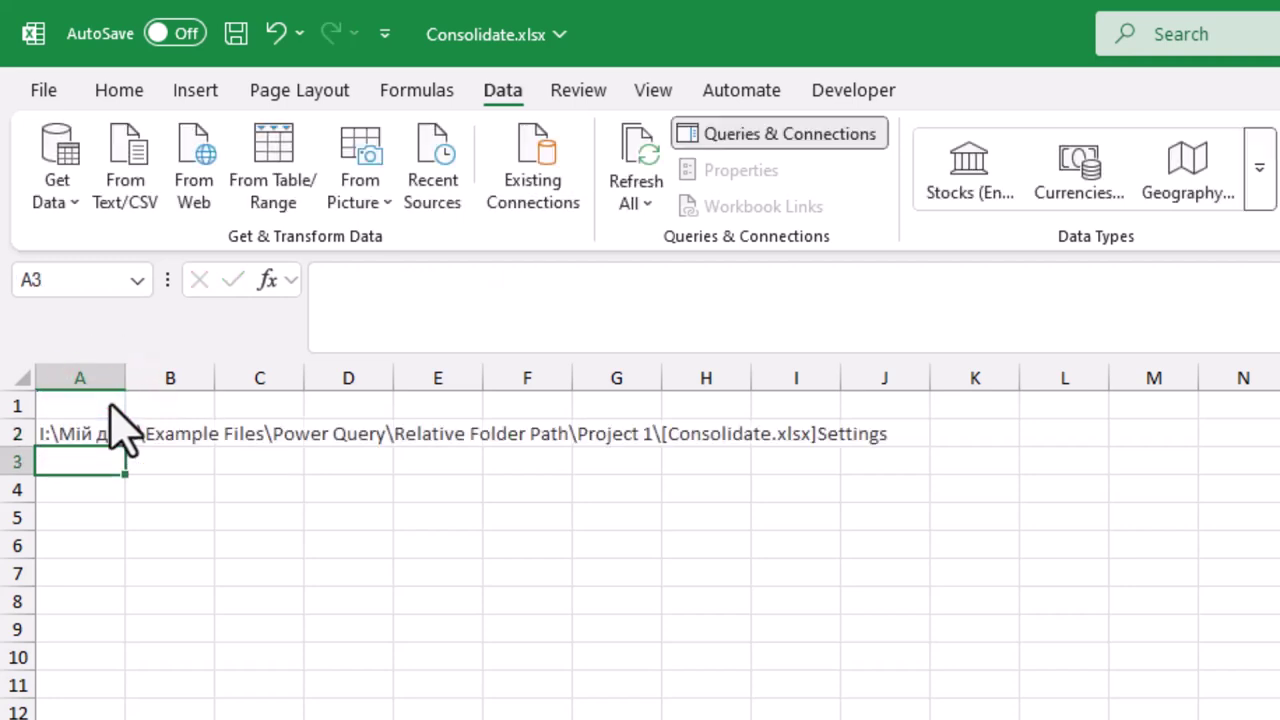
pyautogui.click(108, 432)
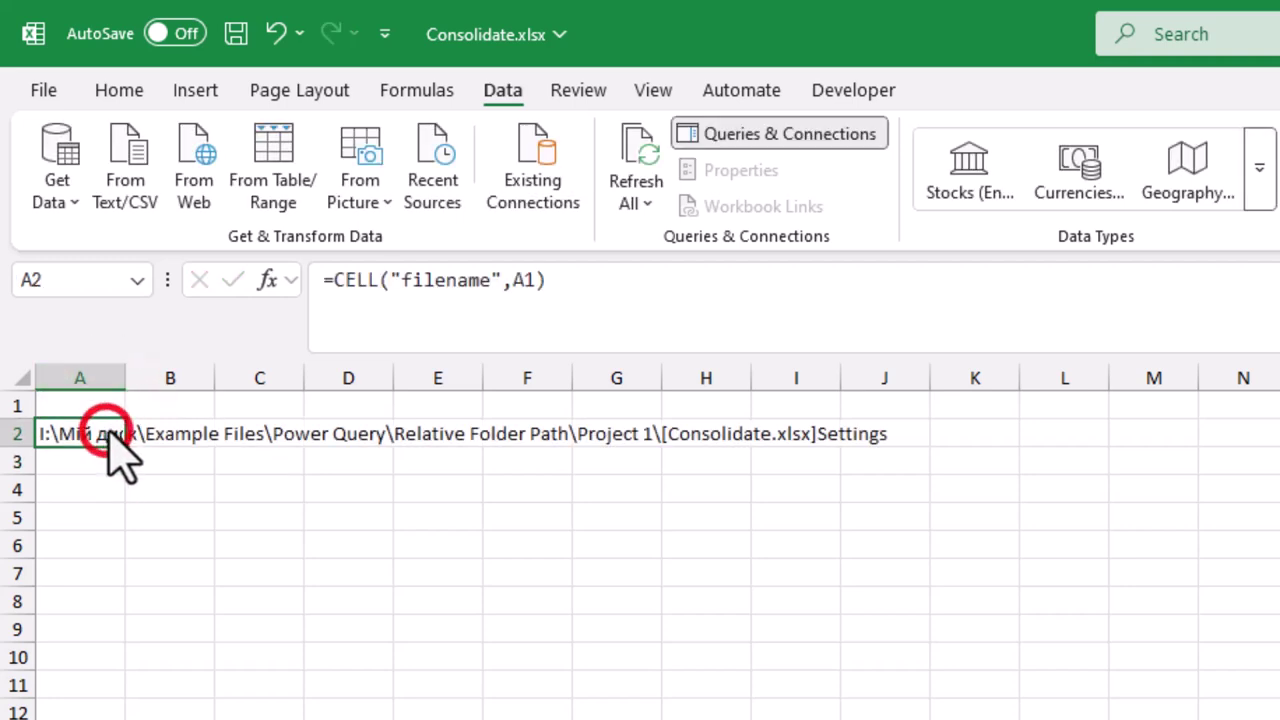
pyautogui.doubleClick(124, 378)
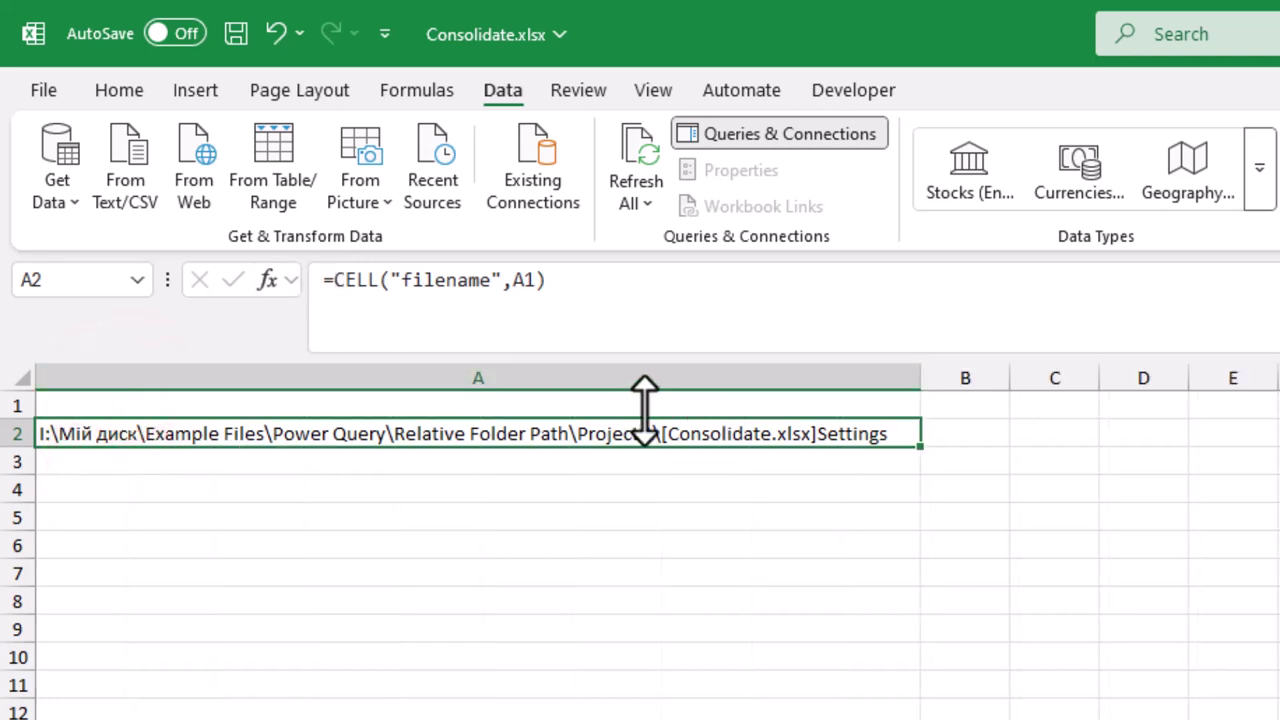
# Wrap it as =LEFT(CELL("filename",A1),FIND("[",CELL("filename",A1),1)-1) to return only the folder path
pyautogui.click(331, 280)
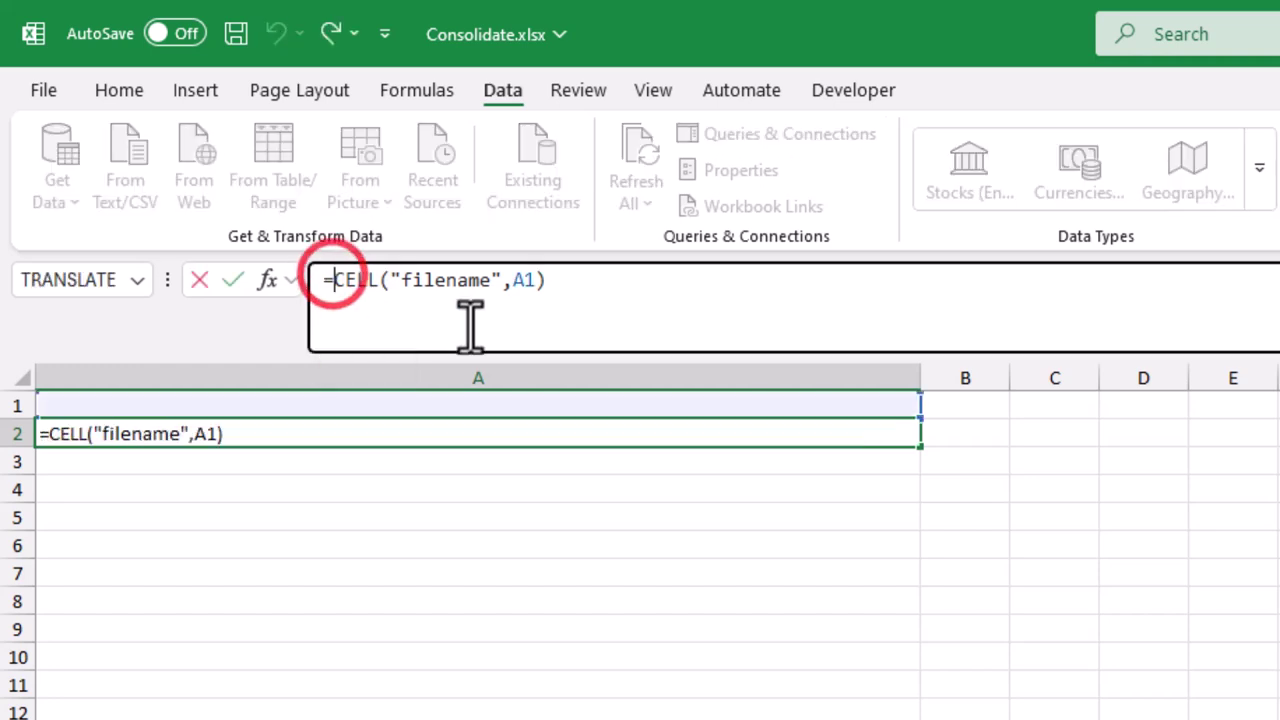
pyautogui.write('Ce')
pyautogui.press('BackSpace')
pyautogui.press('BackSpace')
pyautogui.write('left(')
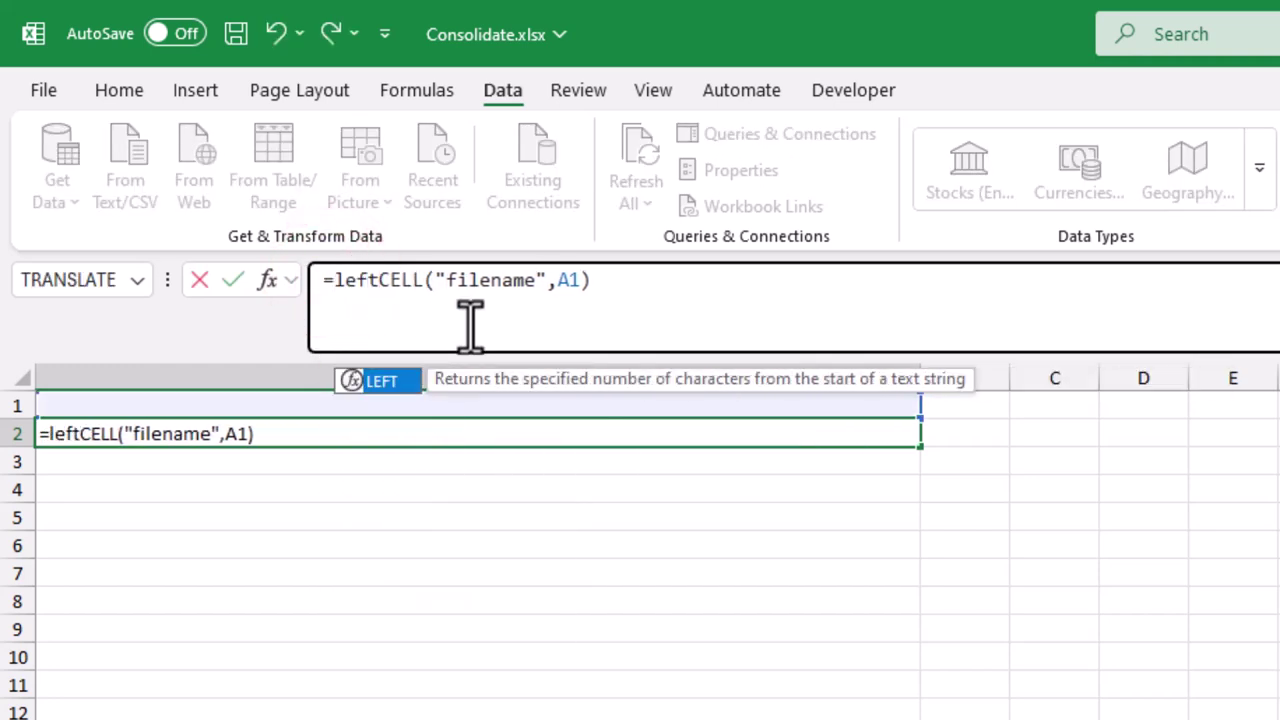
pyautogui.write(',find("[')
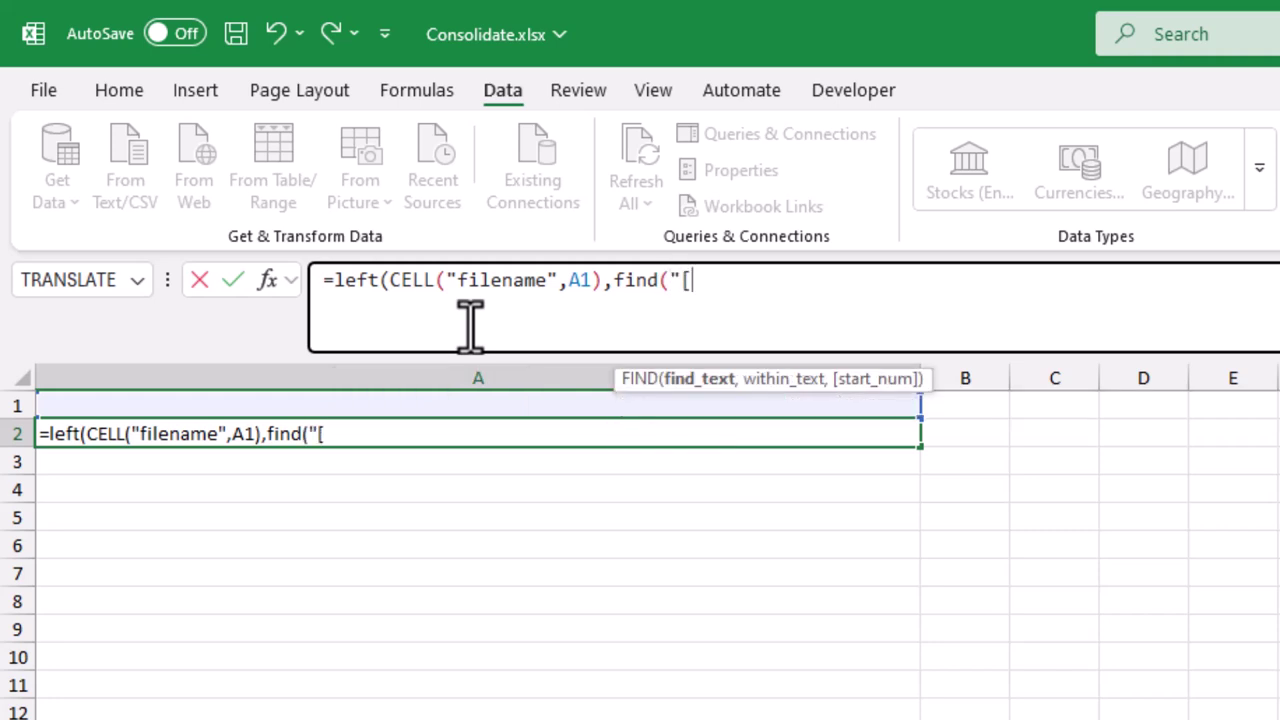
pyautogui.write('",')
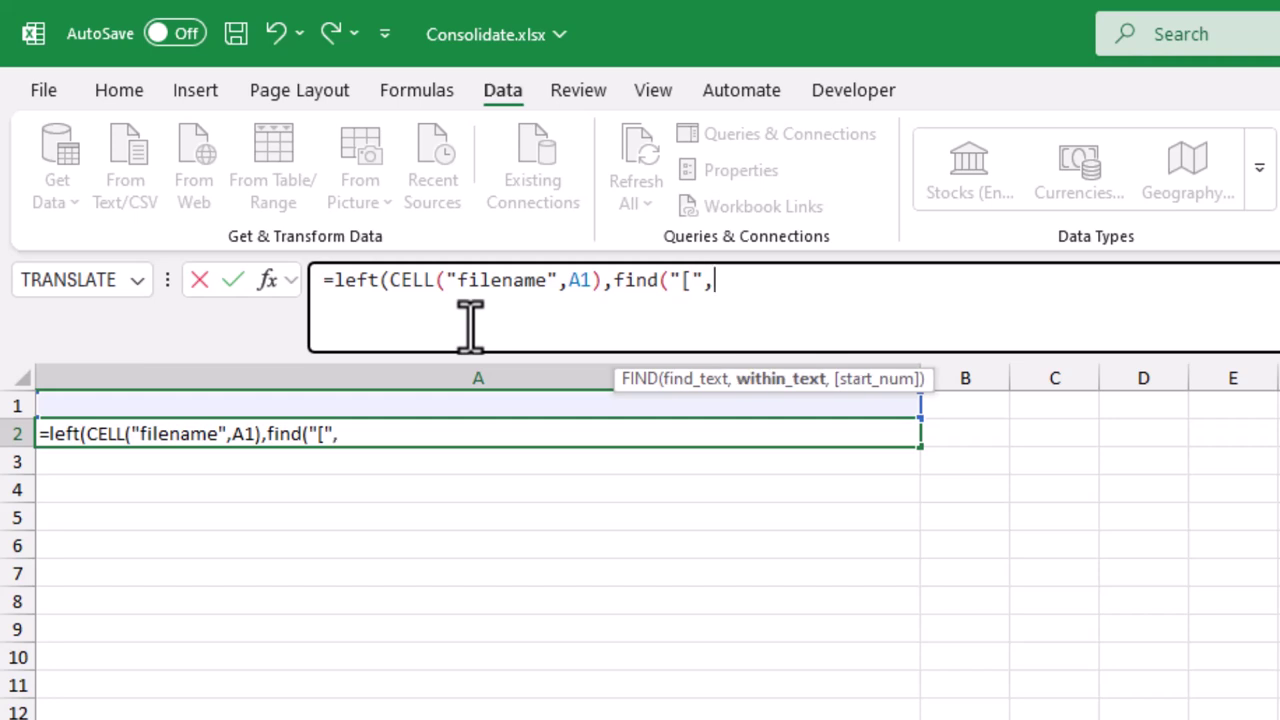
pyautogui.moveTo(390, 280); pyautogui.dragTo(600, 280)
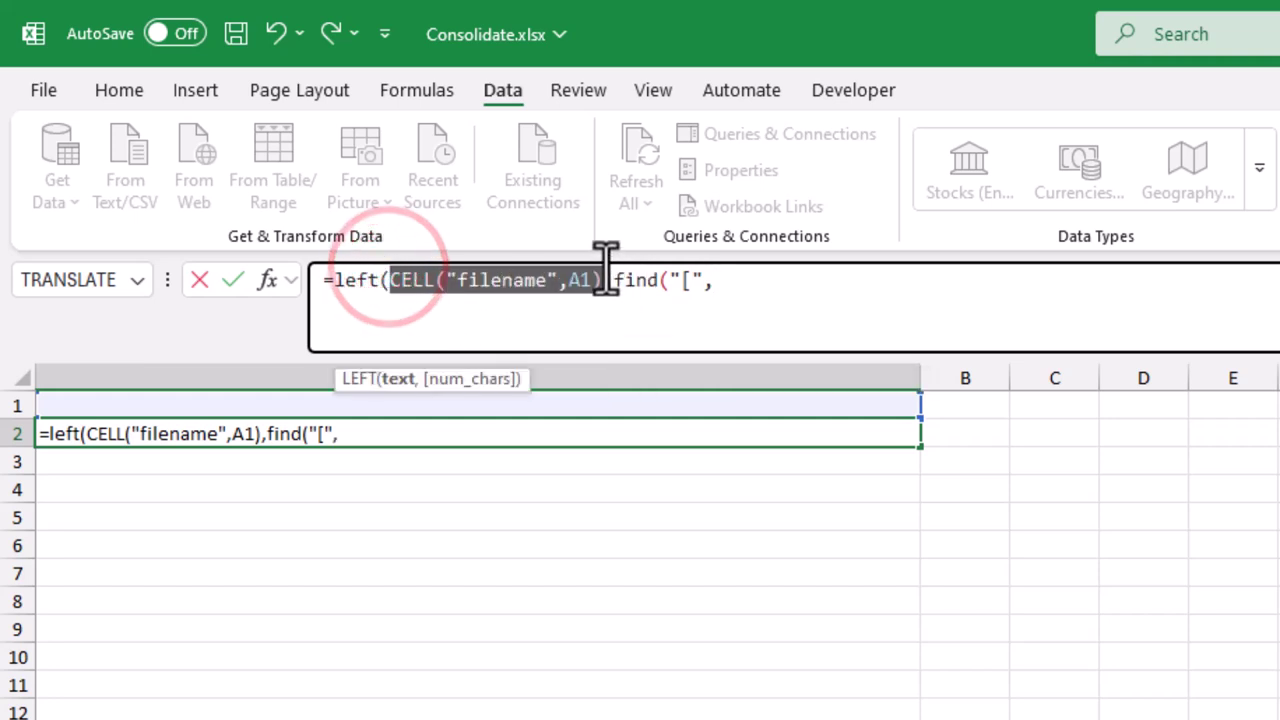
pyautogui.hotkey('ctrl', 'c')
pyautogui.click(751, 283)
pyautogui.hotkey('ctrl', 'v')
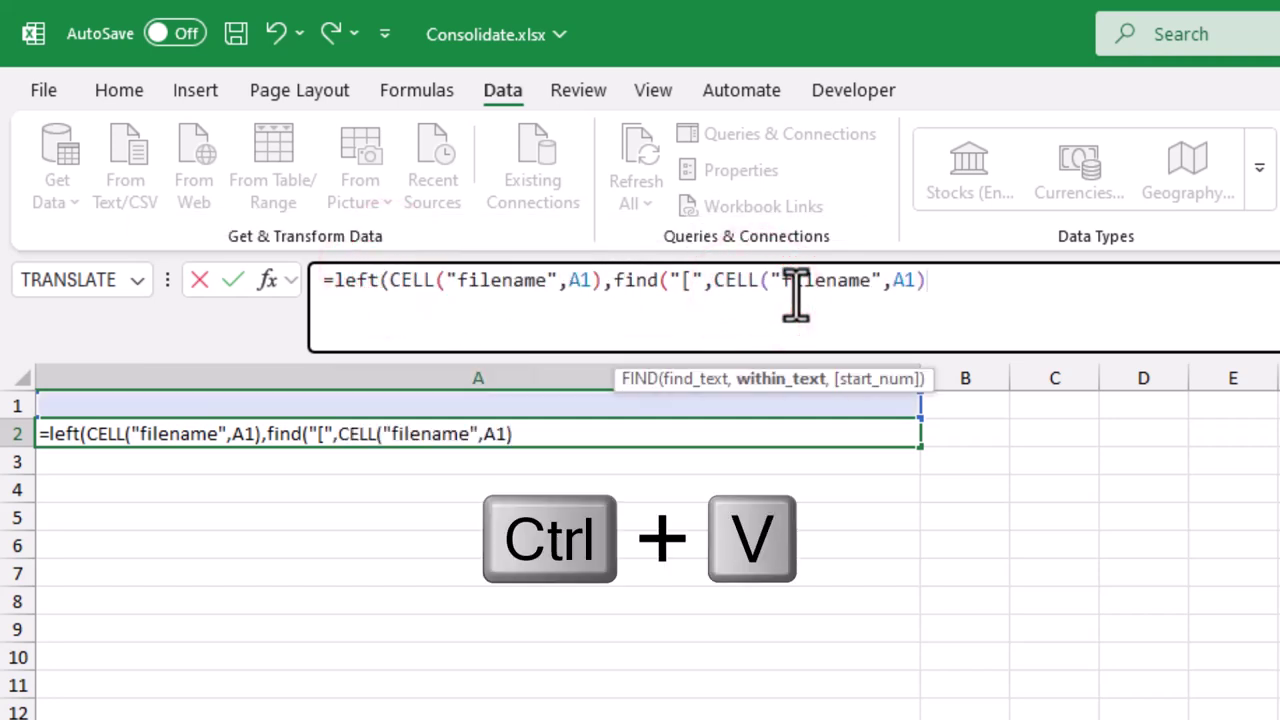
pyautogui.write(',1)')
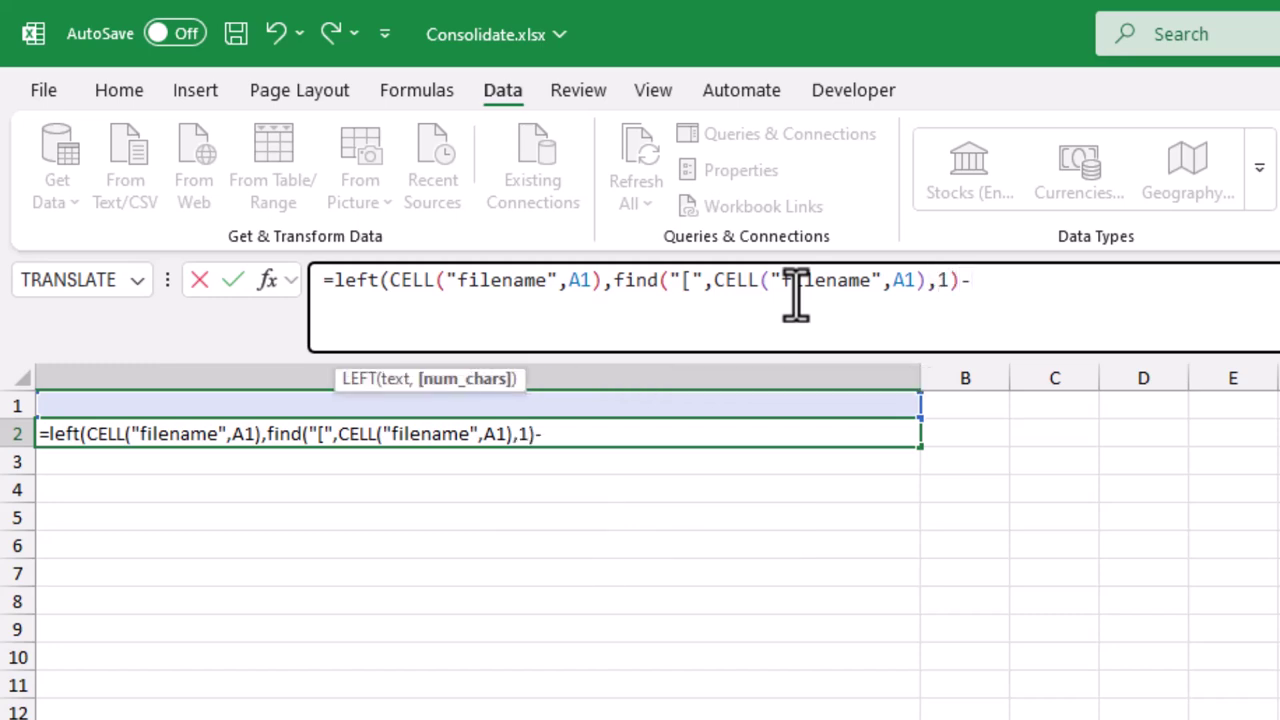
pyautogui.write('-1)')
pyautogui.press('Return')
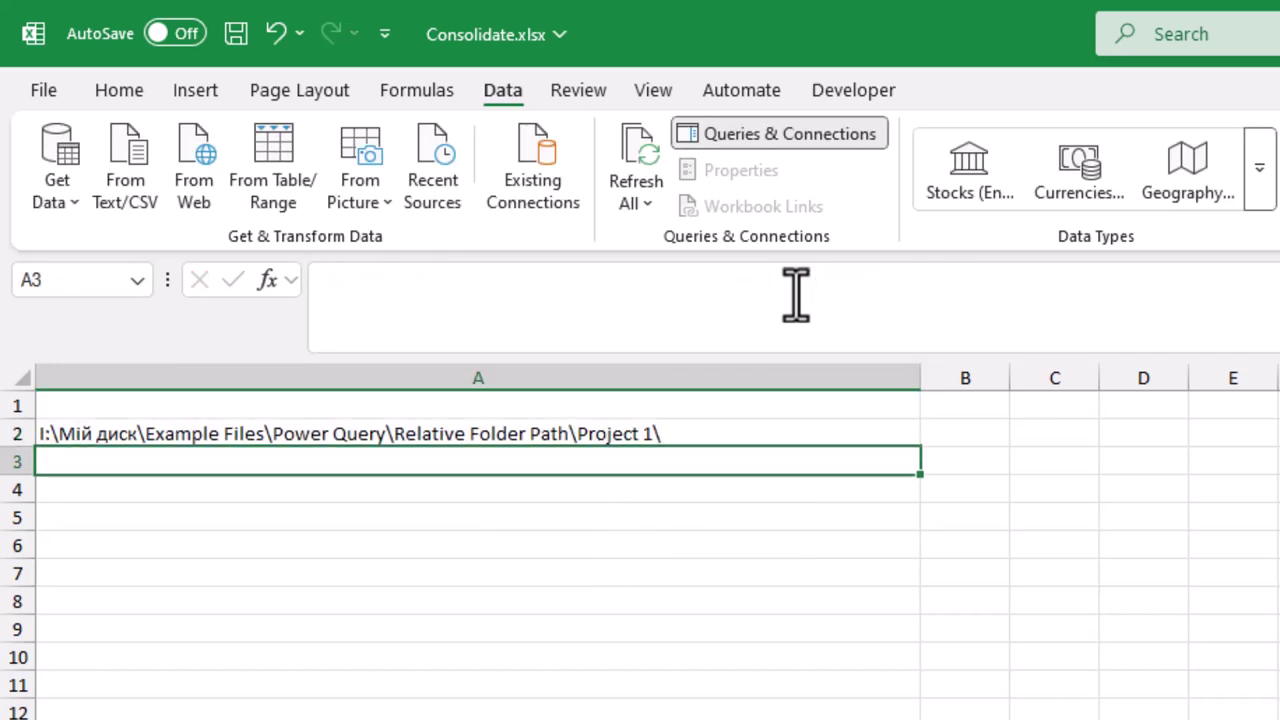
pyautogui.click(343, 434)
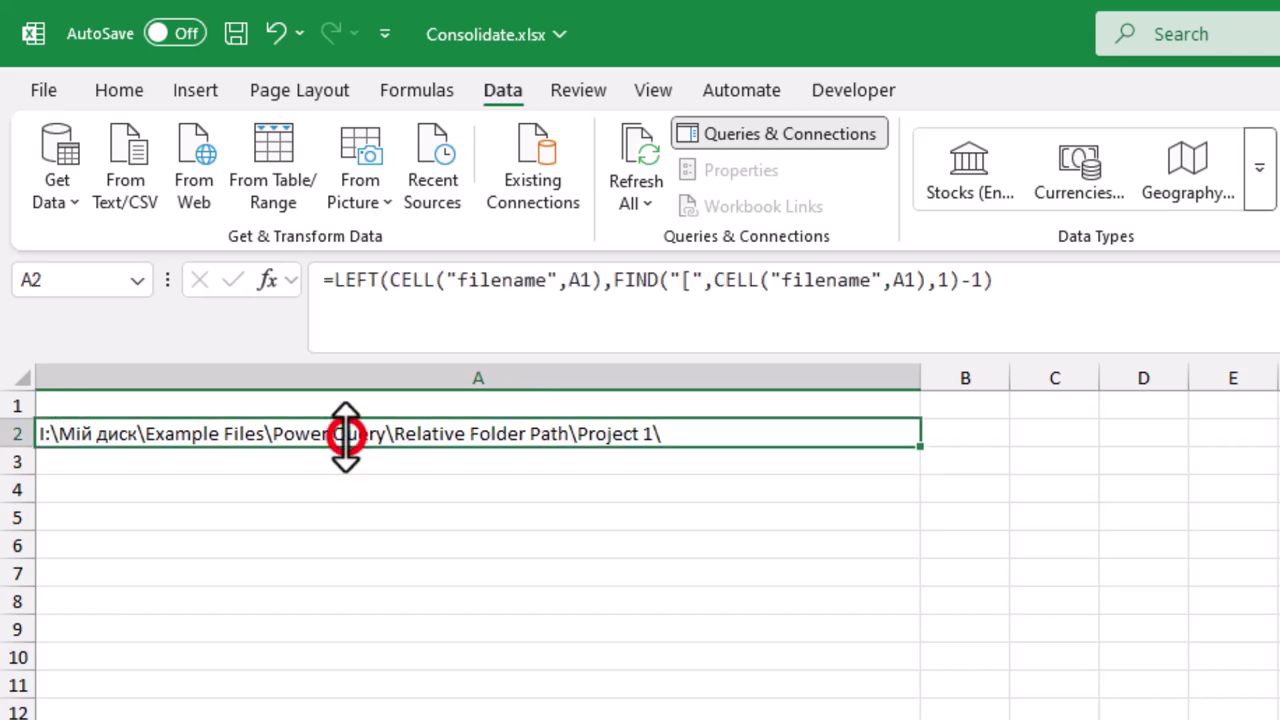
# Convert the folder-path cell into a table named Path
pyautogui.hotkey('ctrl', 't')
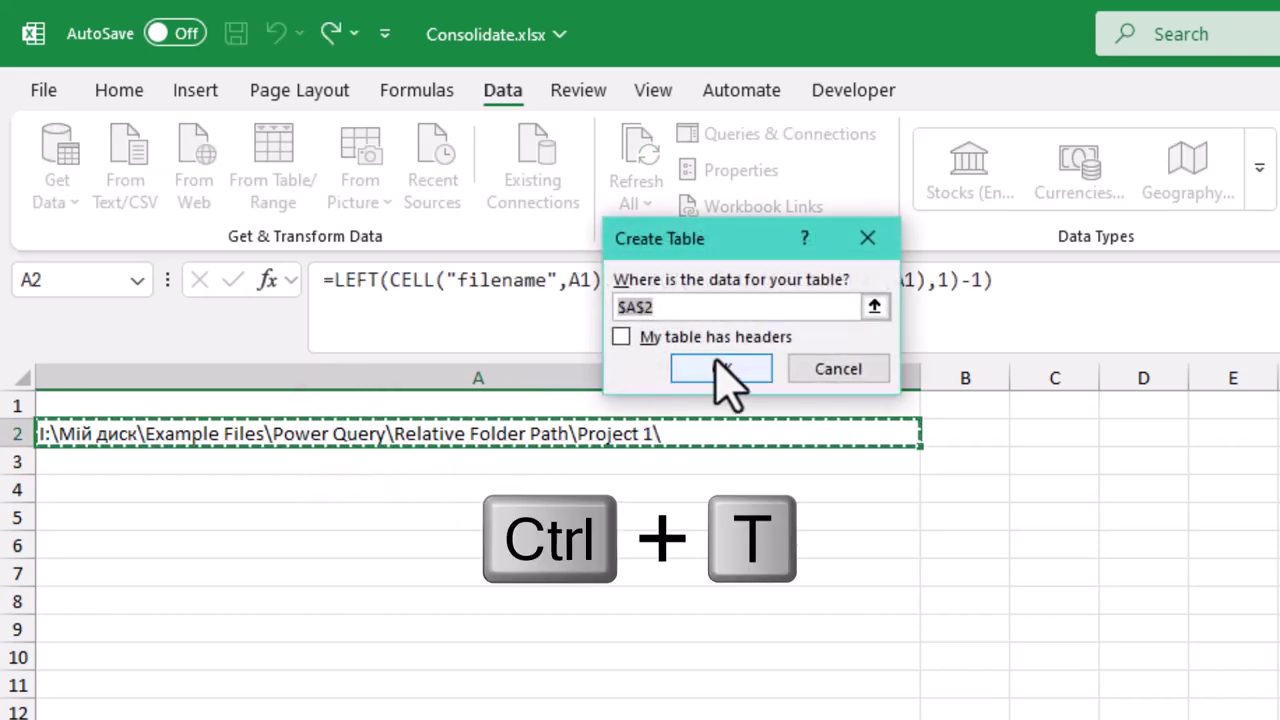
pyautogui.click(720, 366)
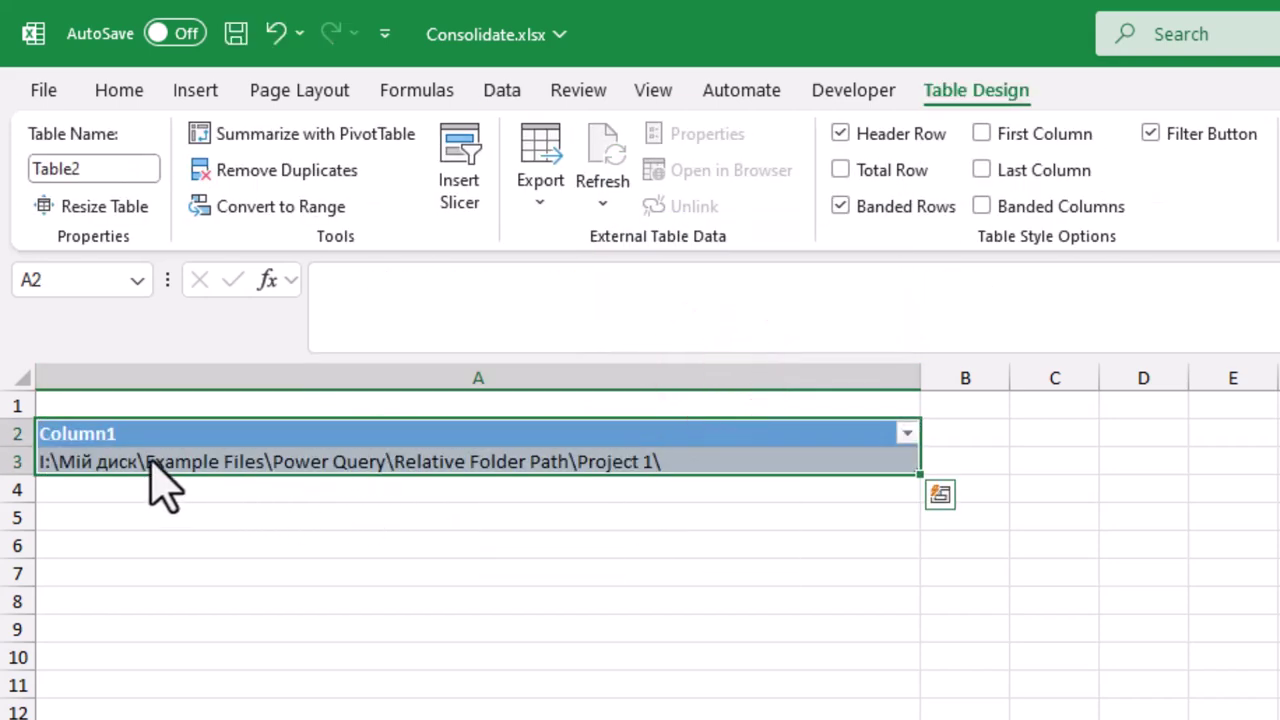
pyautogui.click(105, 157)
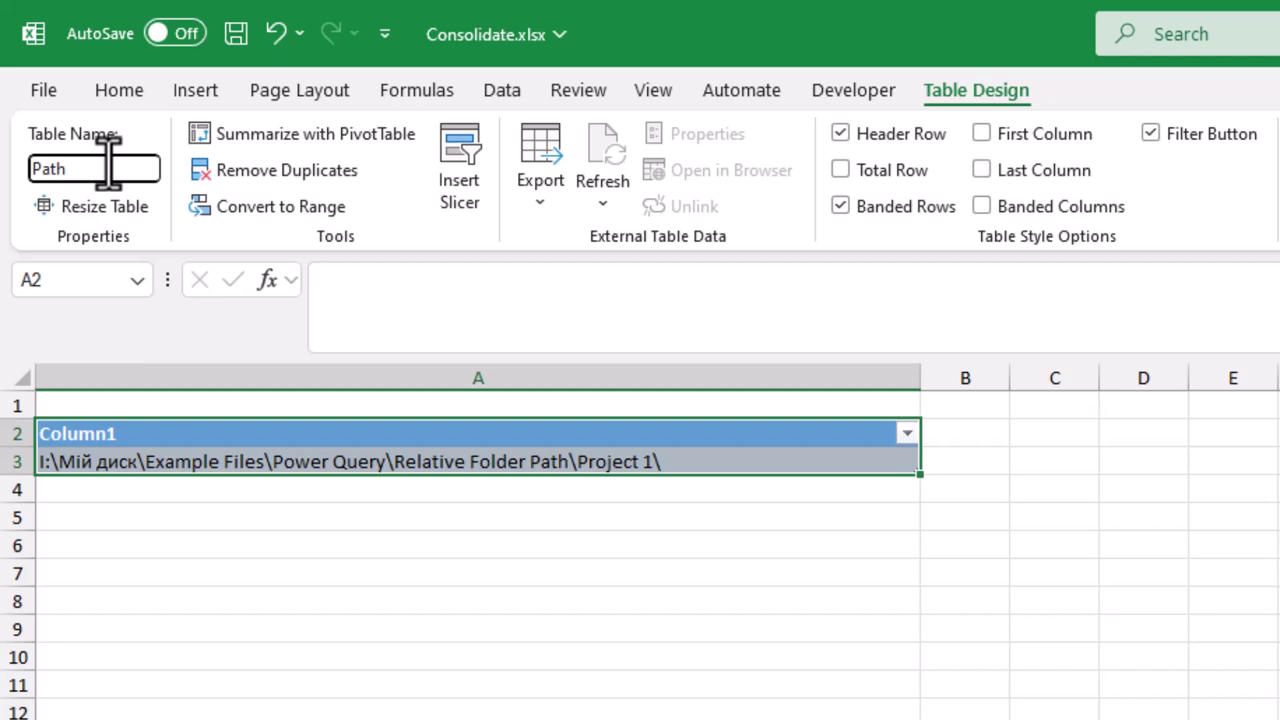
pyautogui.click(462, 468)
pyautogui.click(488, 88)
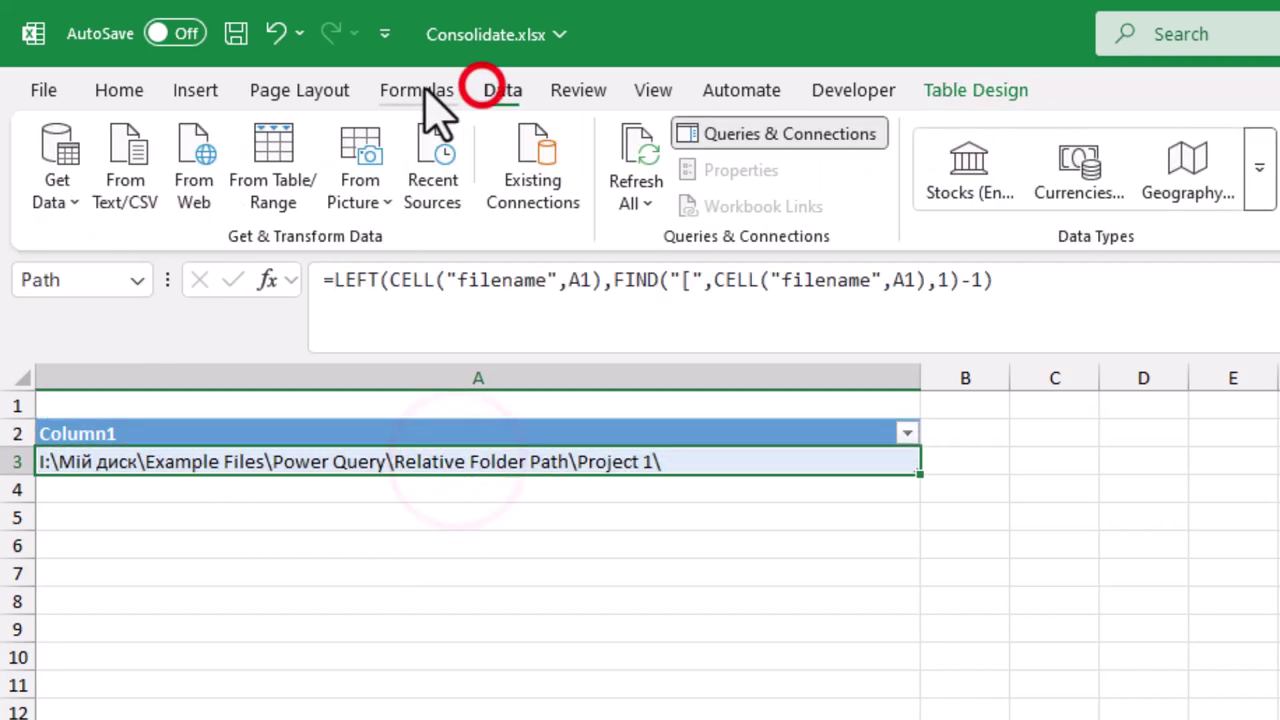
# Load the Path table into Power Query and drill down to the path value as text
pyautogui.click(278, 200)
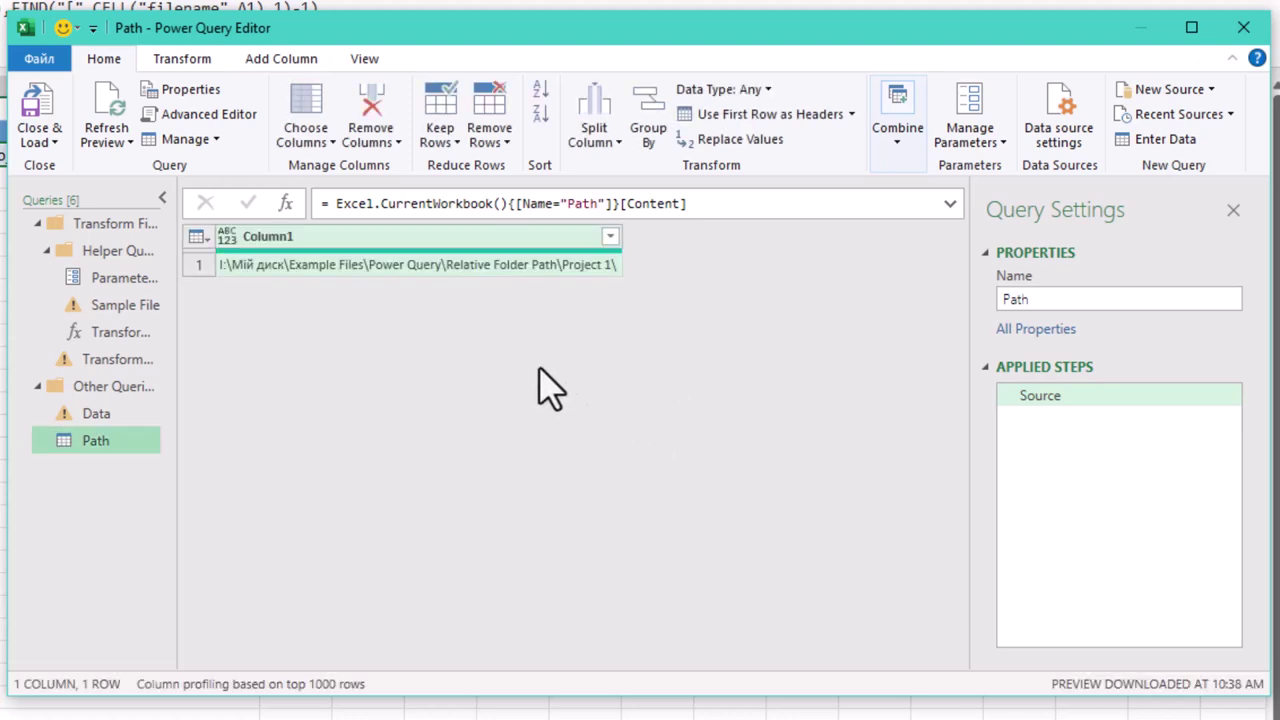
pyautogui.click(552, 266)
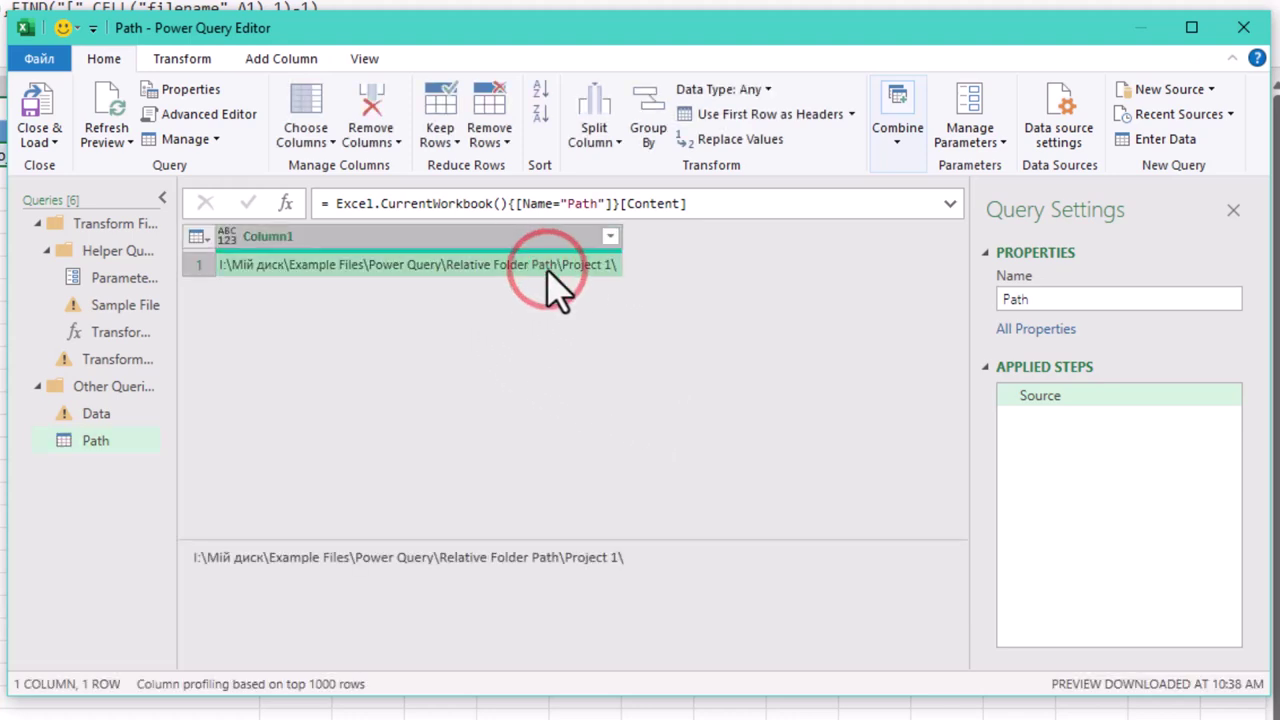
pyautogui.rightClick(548, 266)
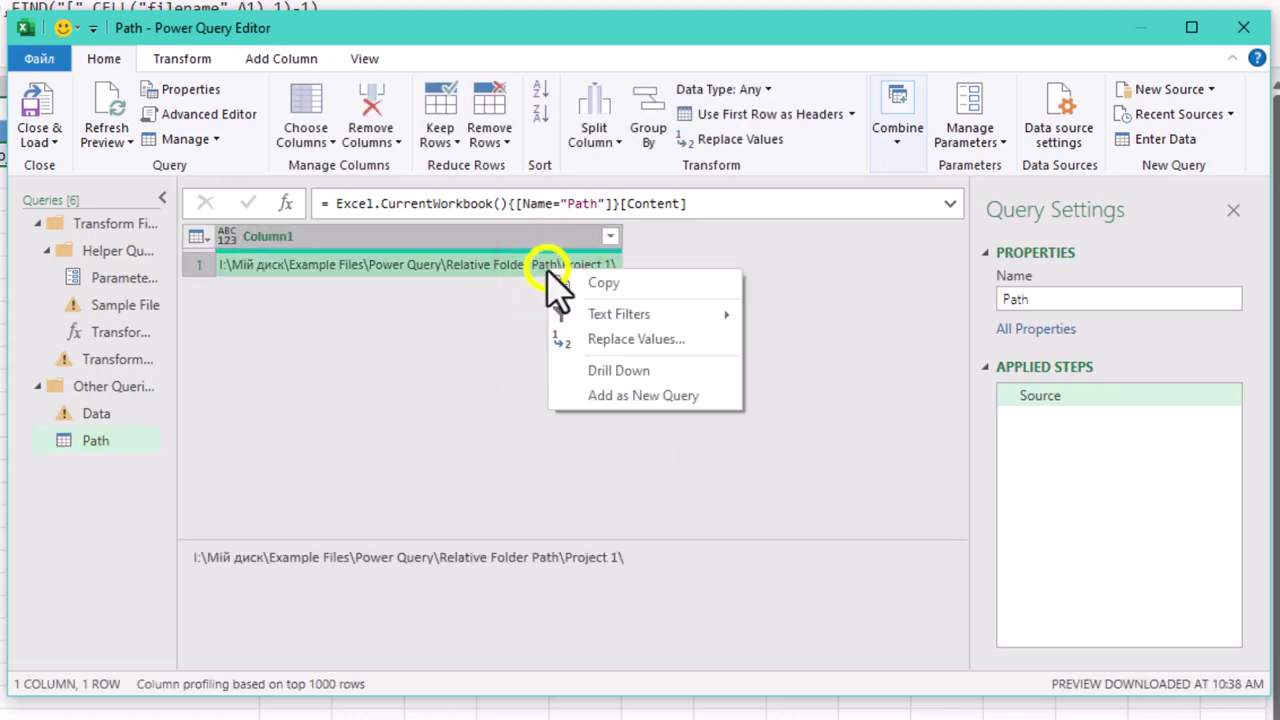
pyautogui.click(661, 375)
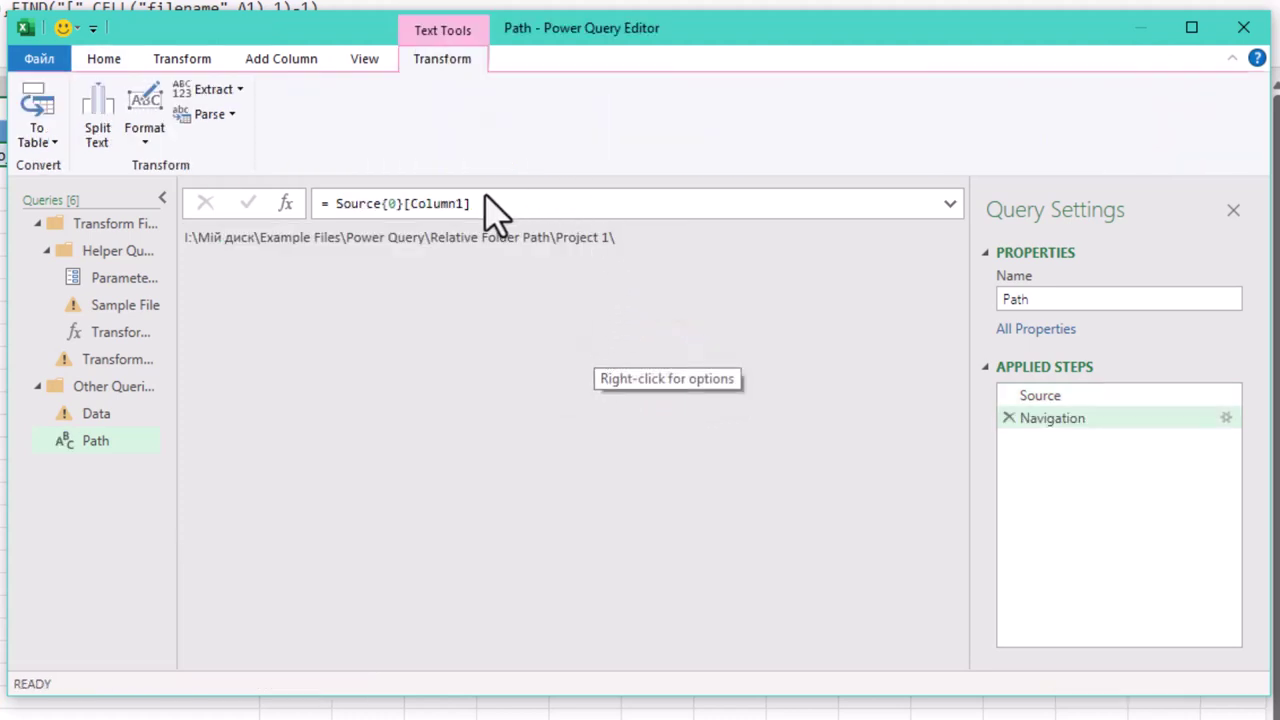
# Move {0}[Column1] onto the end of the Source formula, then copy the whole formula
pyautogui.moveTo(472, 204); pyautogui.dragTo(375, 210)
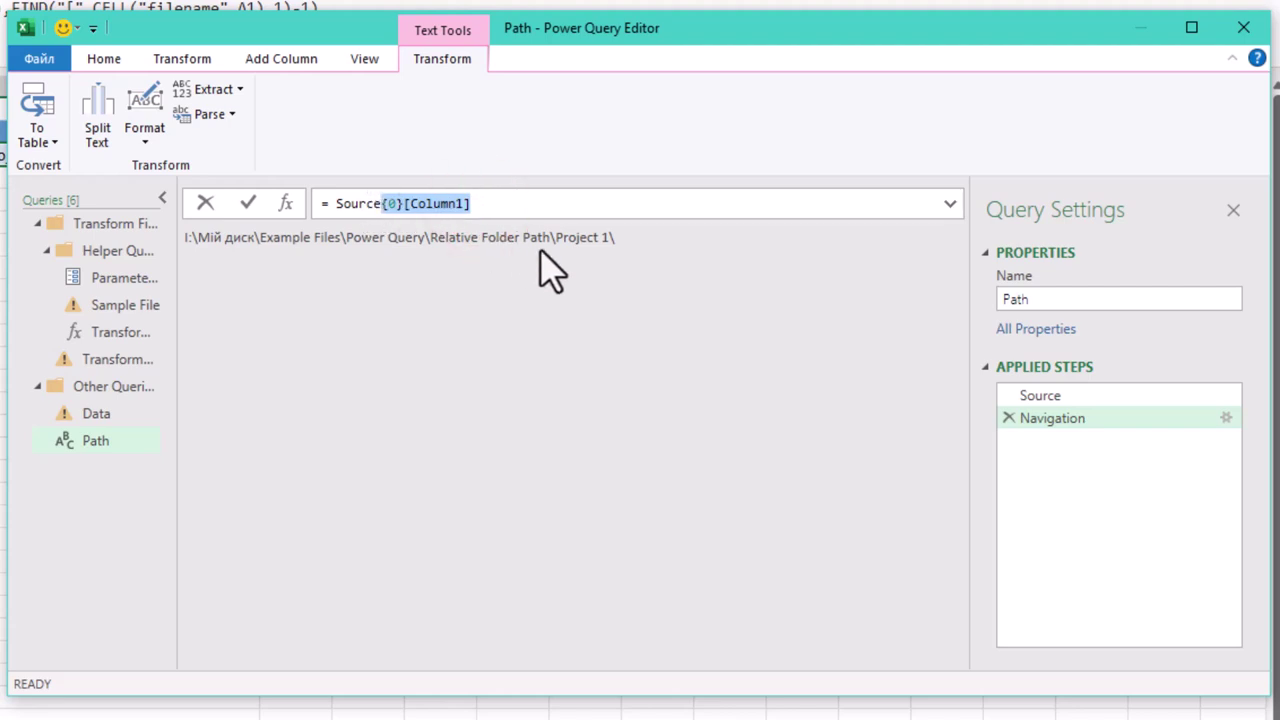
pyautogui.hotkey('ctrl', 'x')
pyautogui.click(1068, 396)
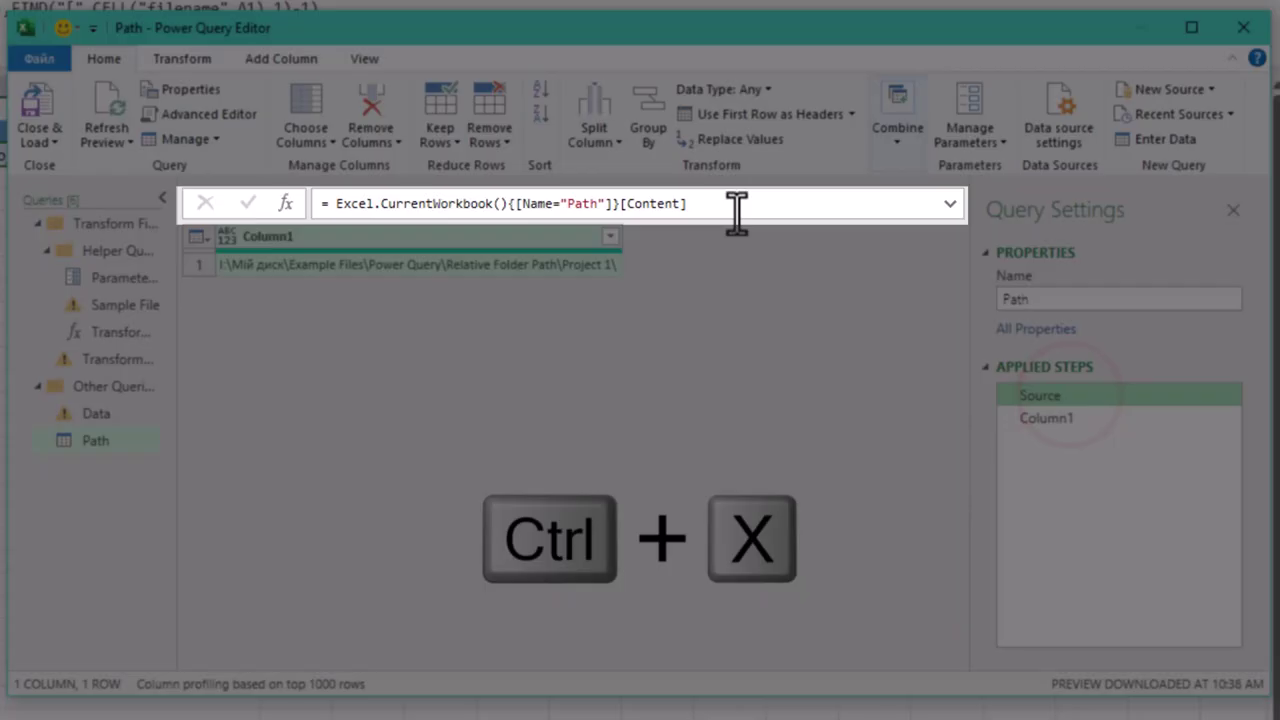
pyautogui.click(737, 204)
pyautogui.hotkey('ctrl', 'v')
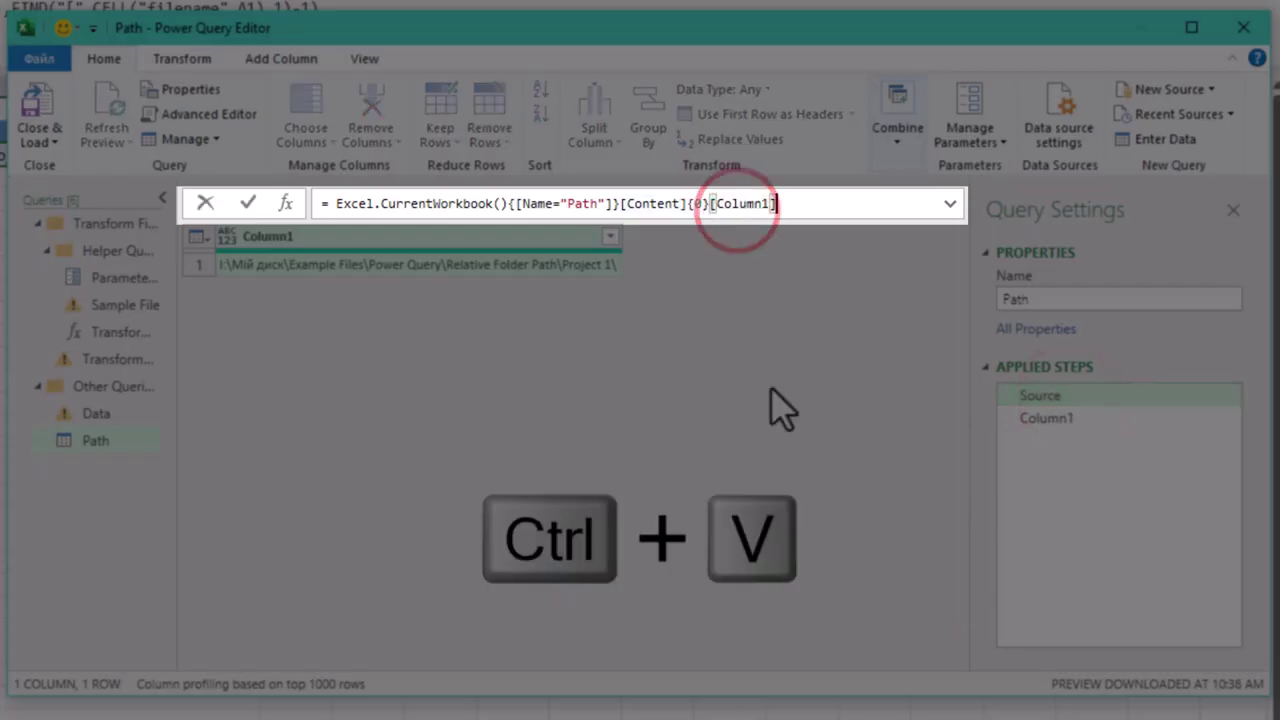
pyautogui.click(768, 388)
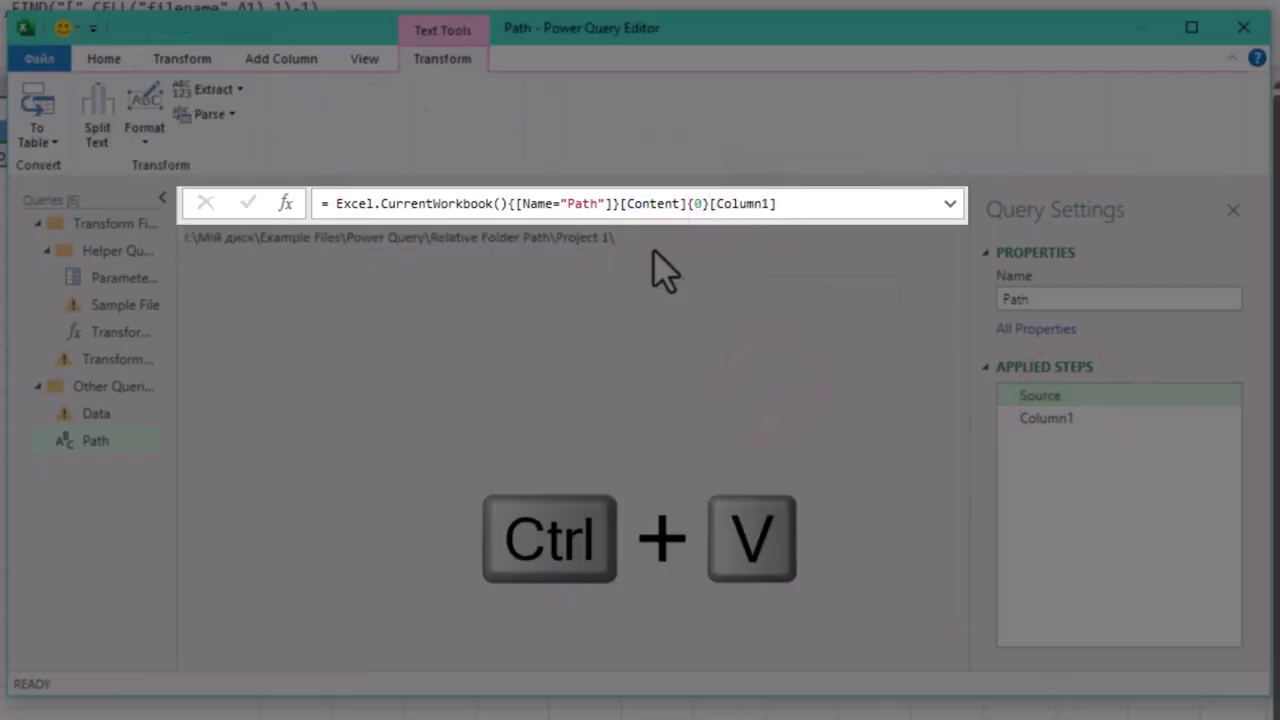
pyautogui.moveTo(820, 203); pyautogui.dragTo(330, 205)
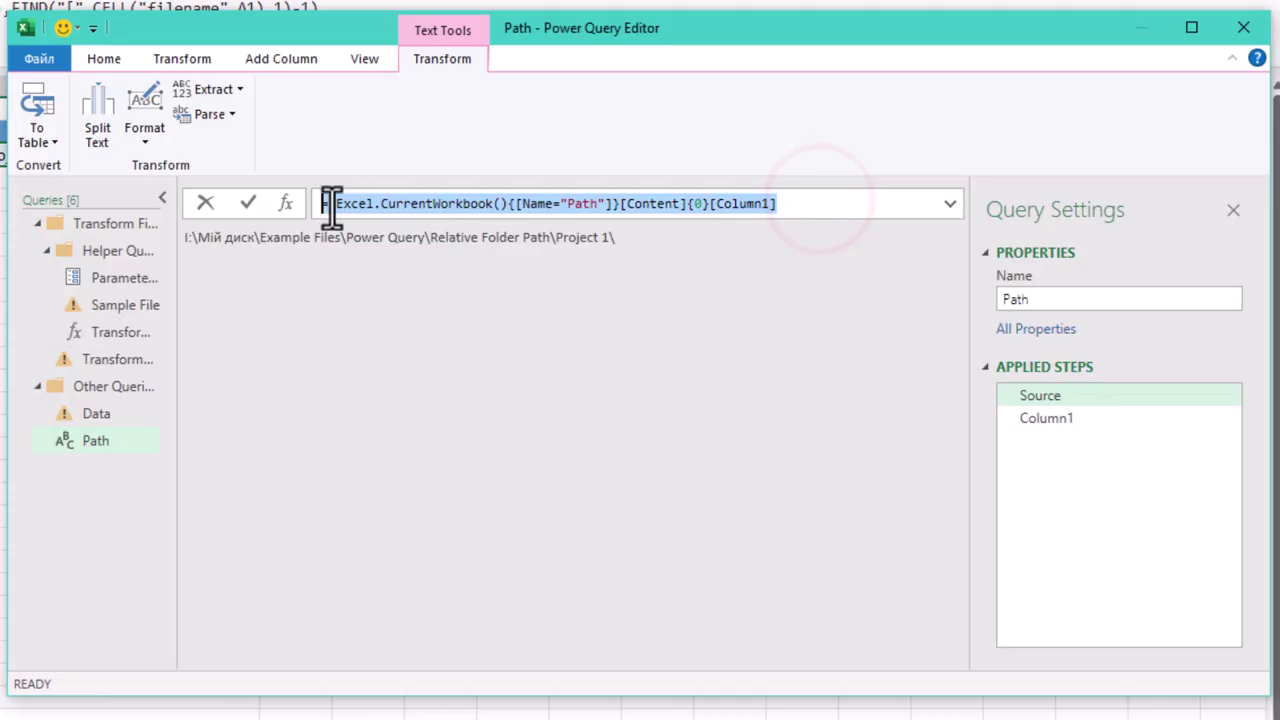
pyautogui.hotkey('ctrl', 'c')
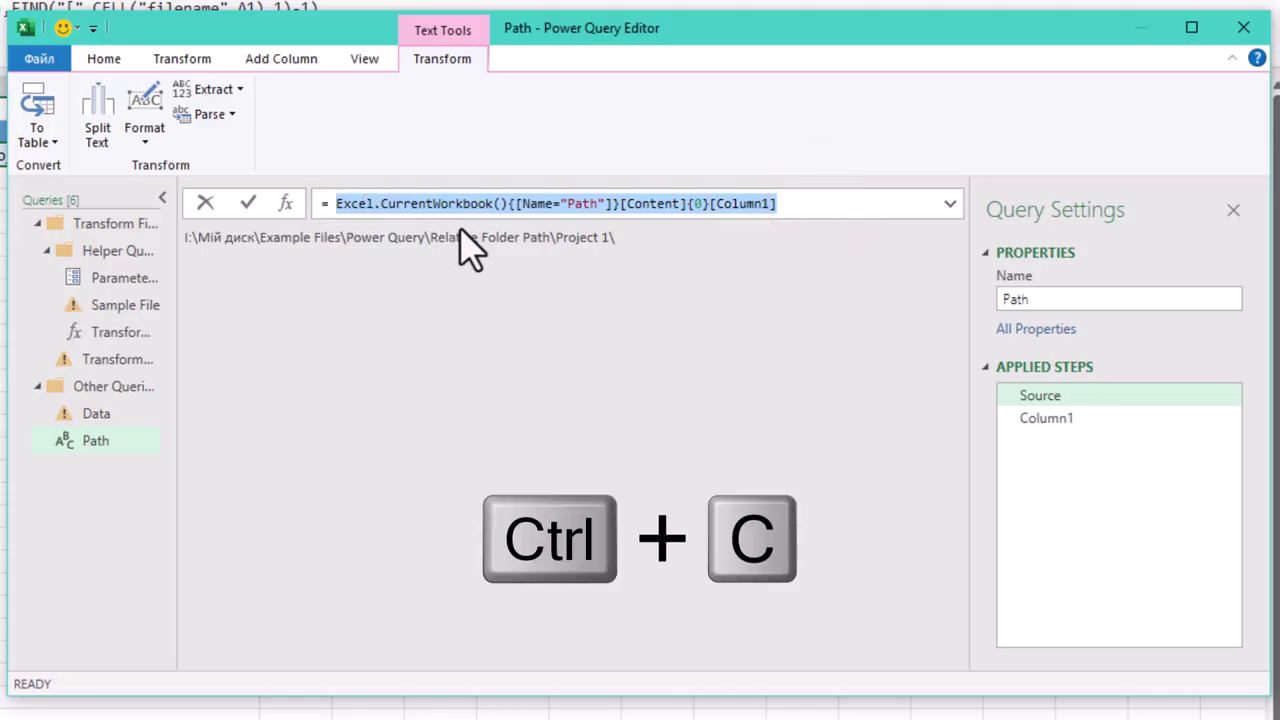
# Replace the Data query's hard-coded folder path with the Path table lookup plus "\Data"
pyautogui.click(97, 413)
pyautogui.click(97, 413)
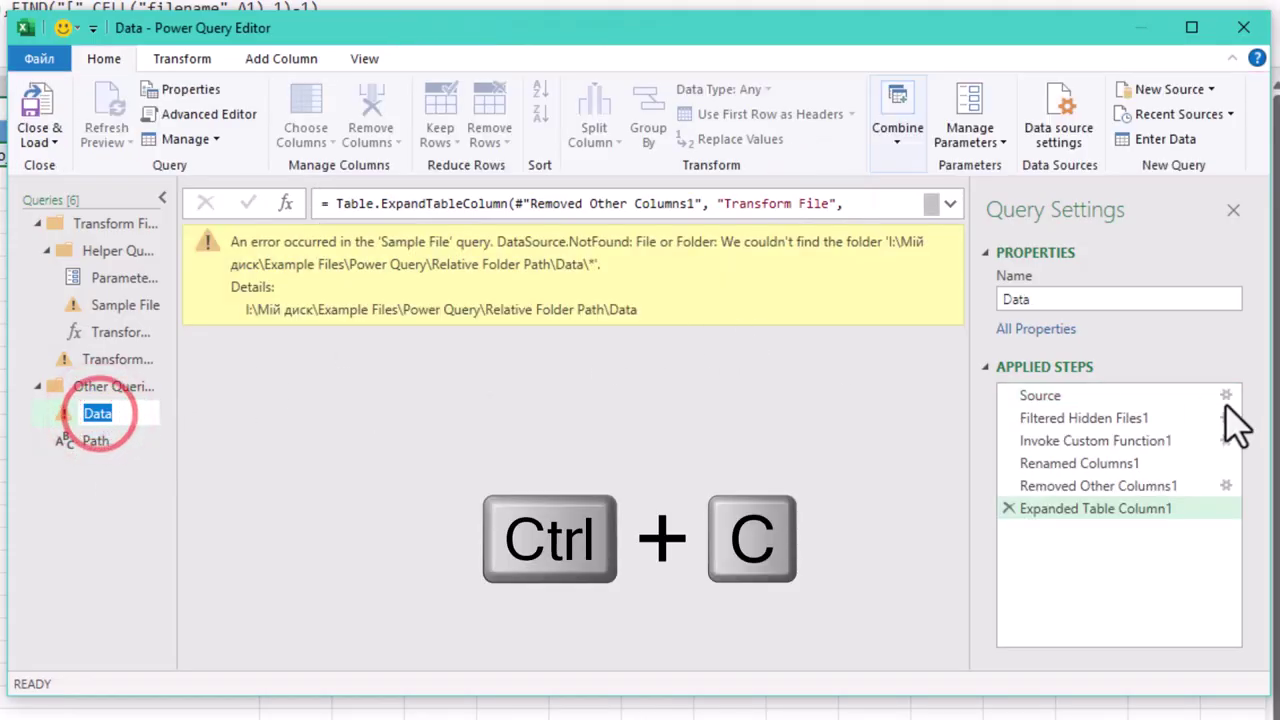
pyautogui.click(1068, 398)
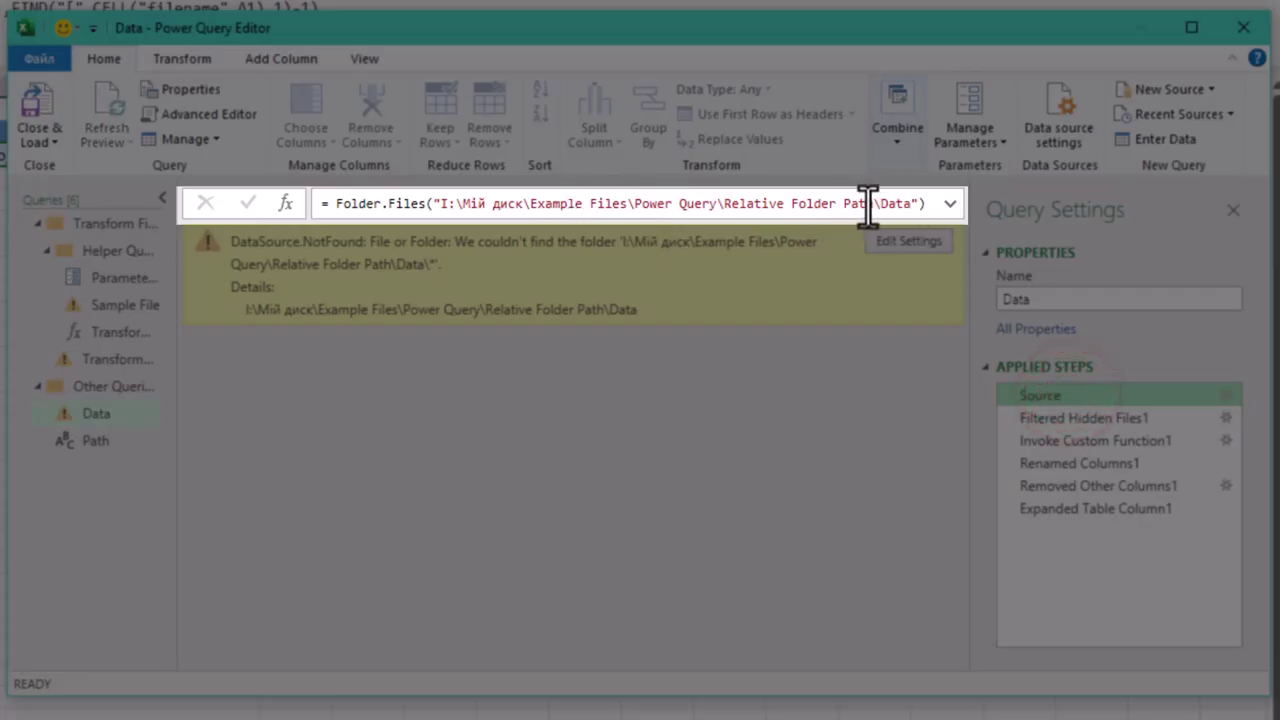
pyautogui.moveTo(867, 205); pyautogui.dragTo(441, 203)
pyautogui.press('BackSpace')
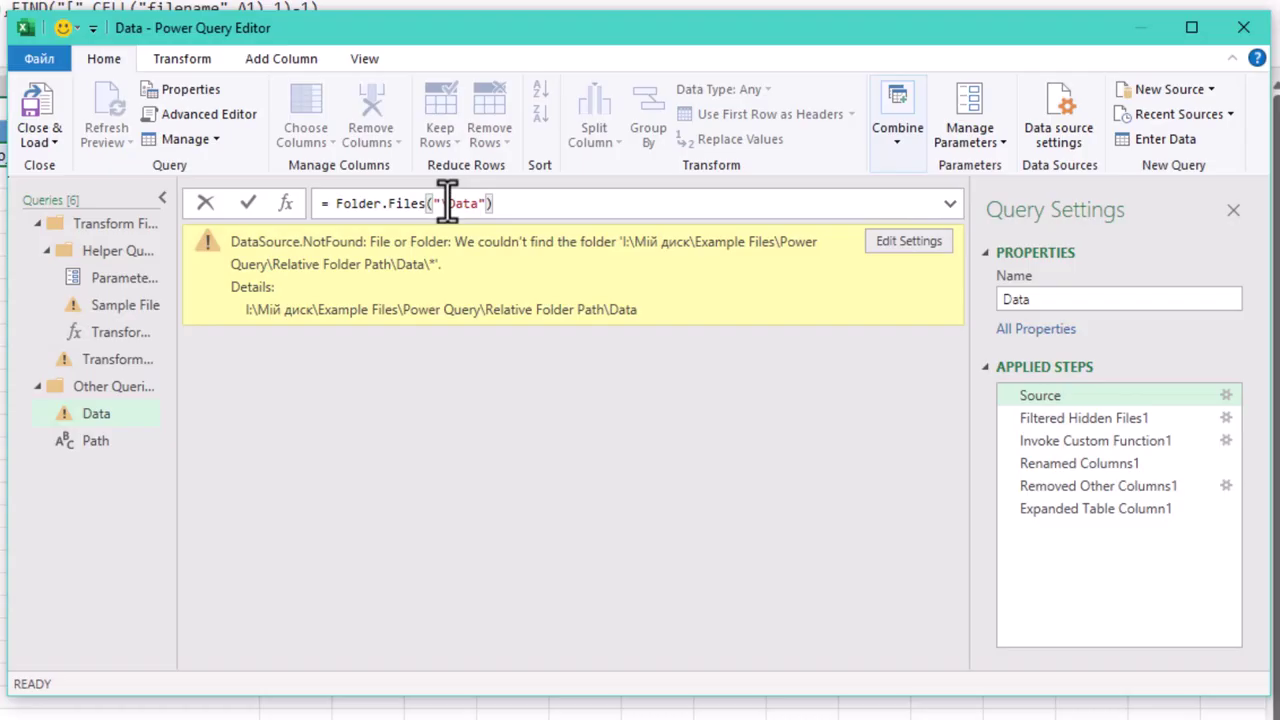
pyautogui.hotkey('ctrl', 'v')
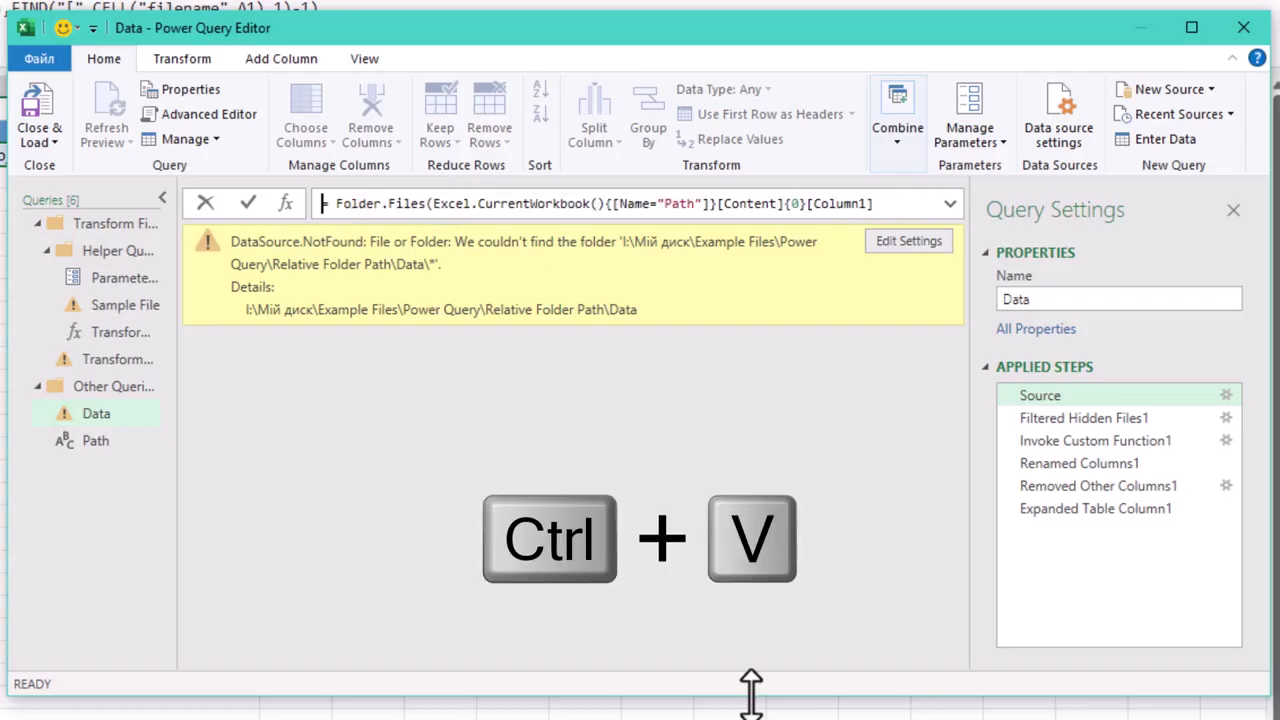
pyautogui.click(950, 204)
pyautogui.click(888, 208)
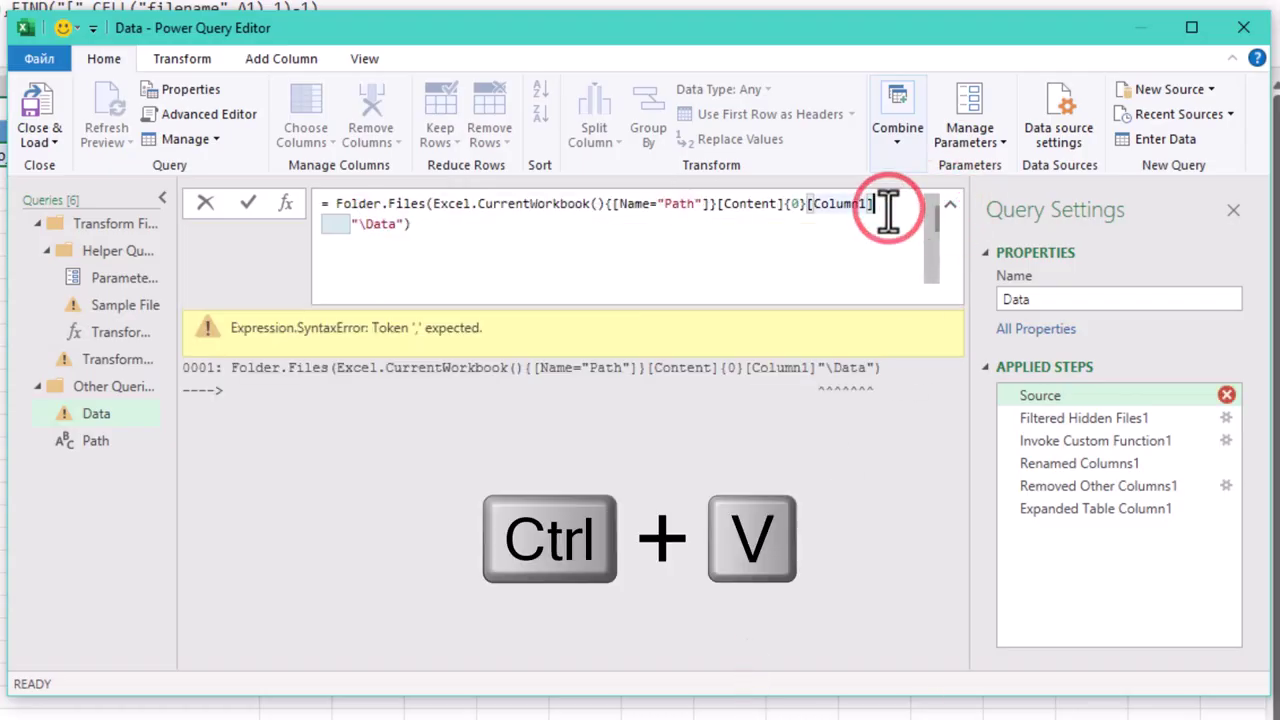
pyautogui.write('&')
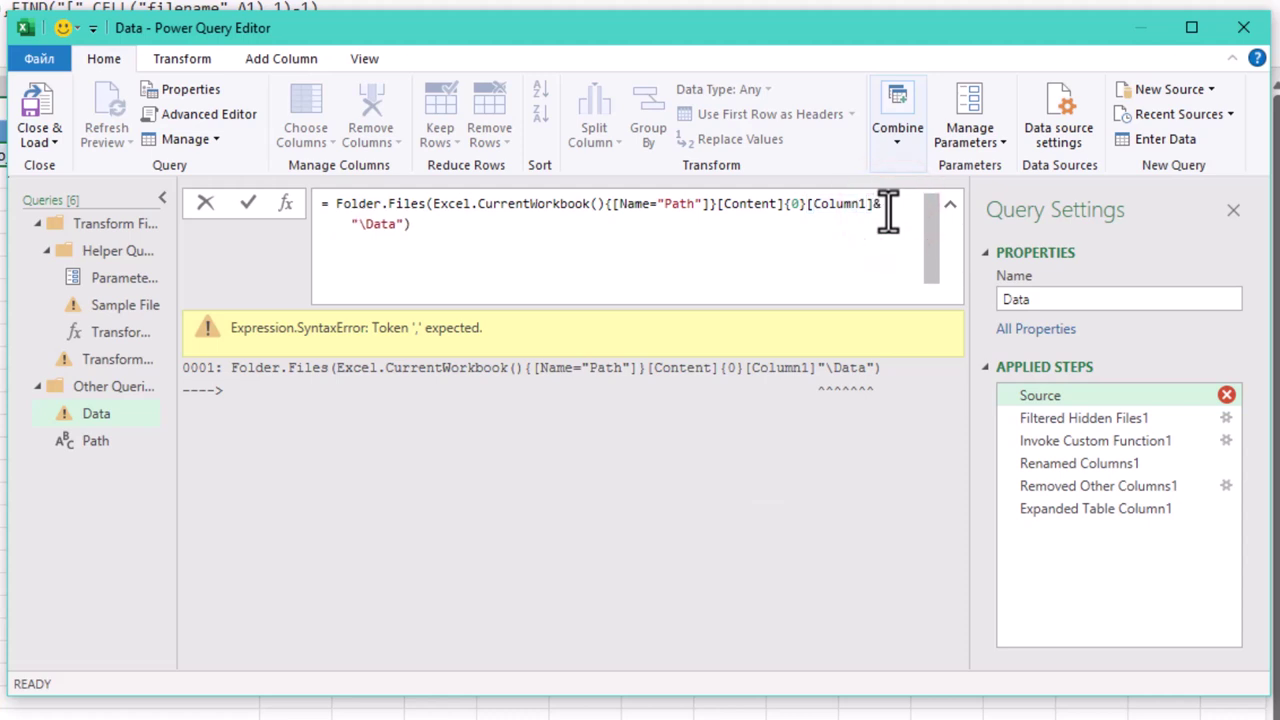
pyautogui.click(684, 547)
# Replace the Sample File query's hard-coded path with the Path table lookup
pyautogui.click(117, 359)
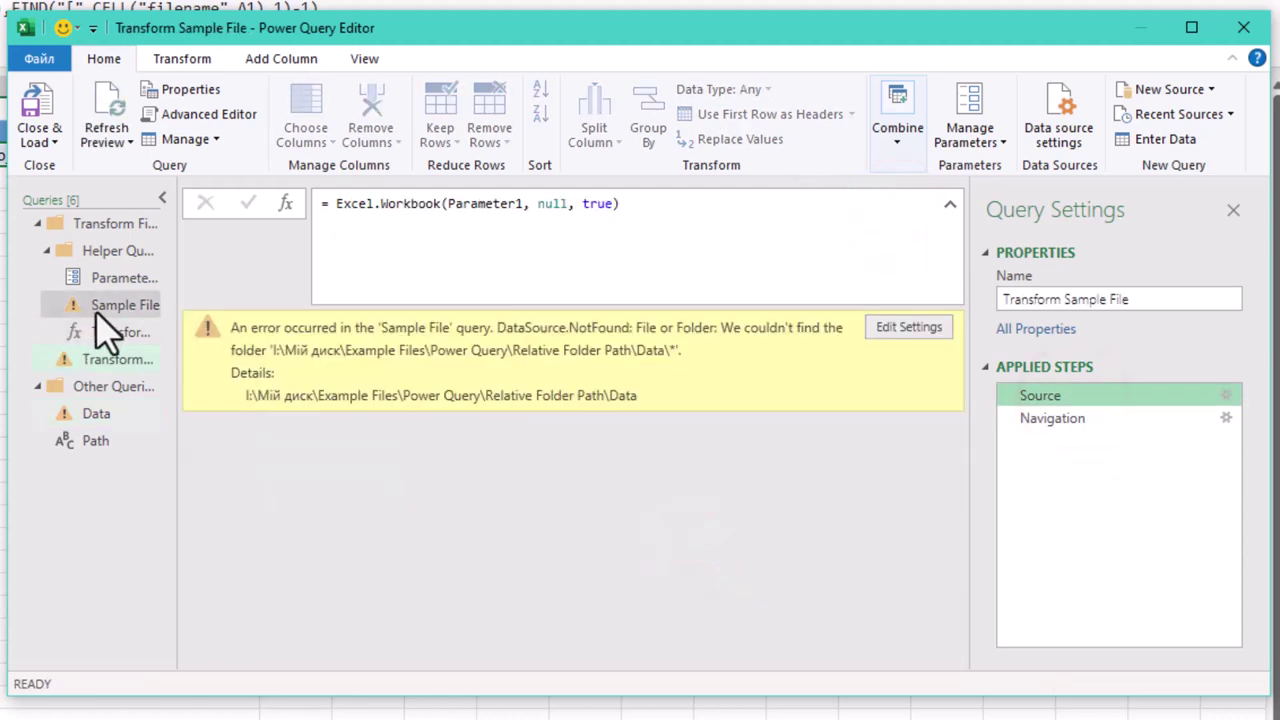
pyautogui.click(108, 304)
pyautogui.click(1050, 396)
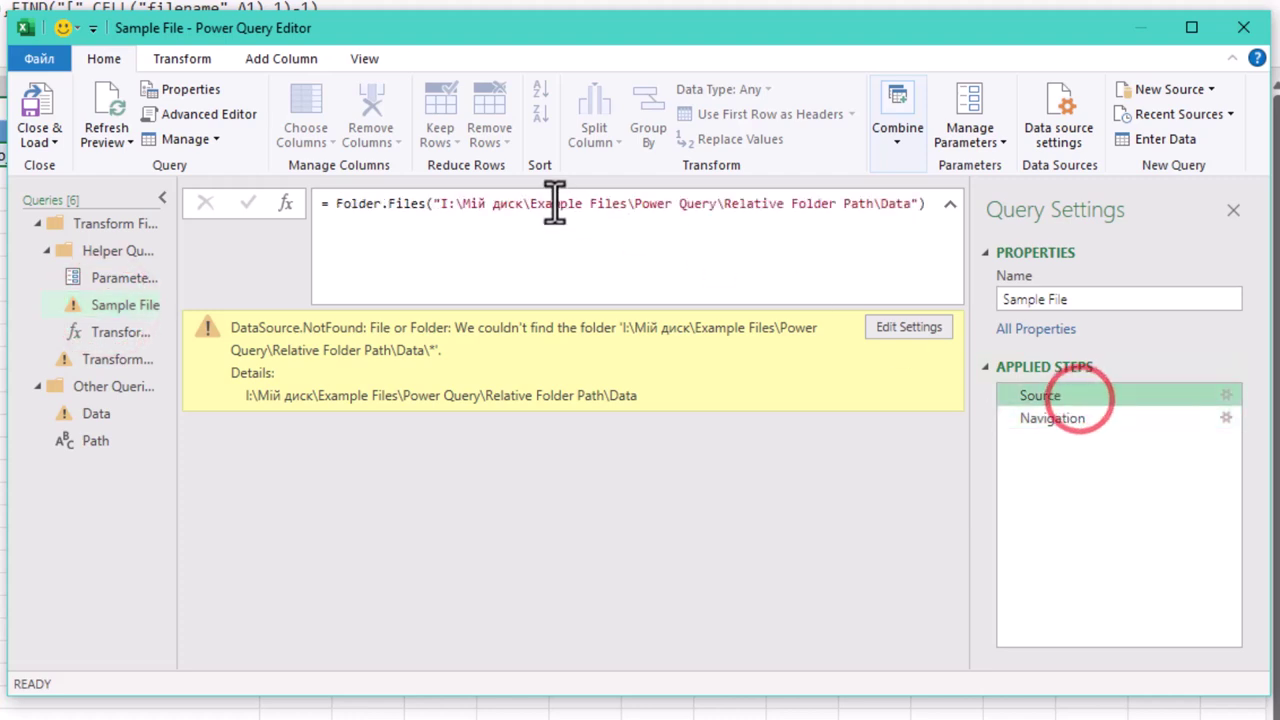
pyautogui.moveTo(435, 205); pyautogui.dragTo(915, 210)
pyautogui.hotkey('ctrl', 'v')
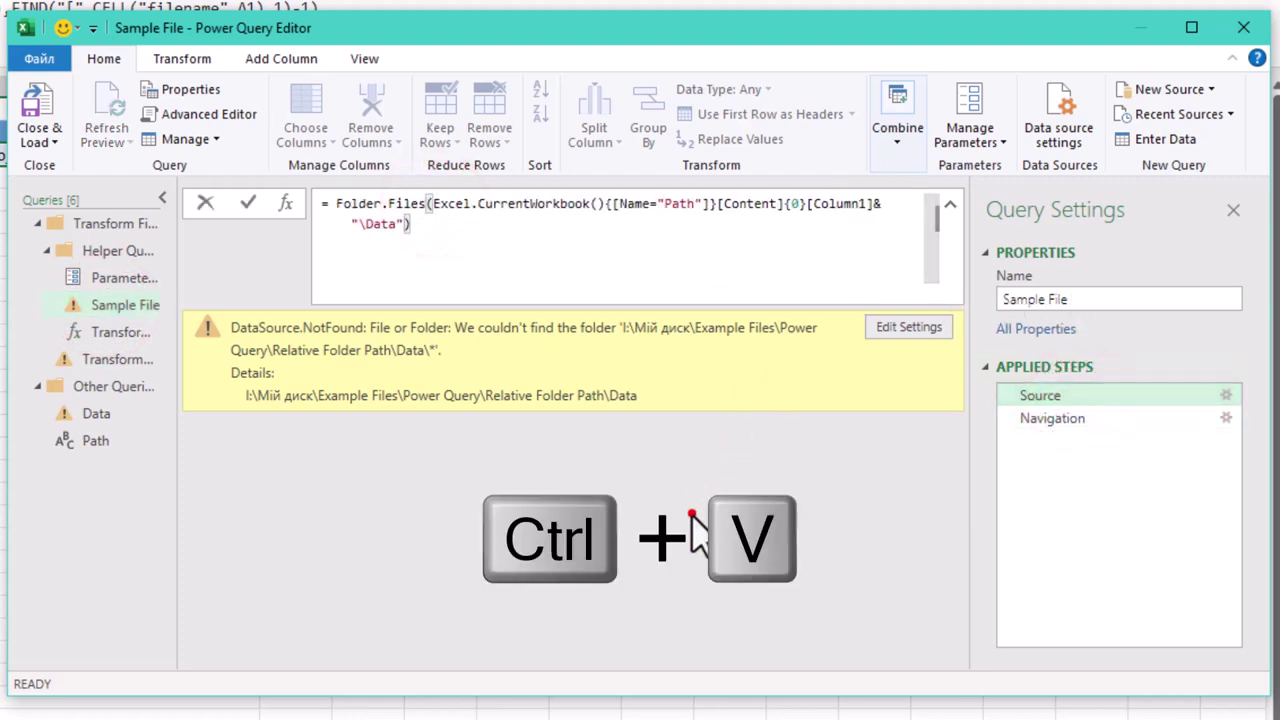
# Delete the no-longer-needed Path query from the Power Query Editor
pyautogui.click(100, 418)
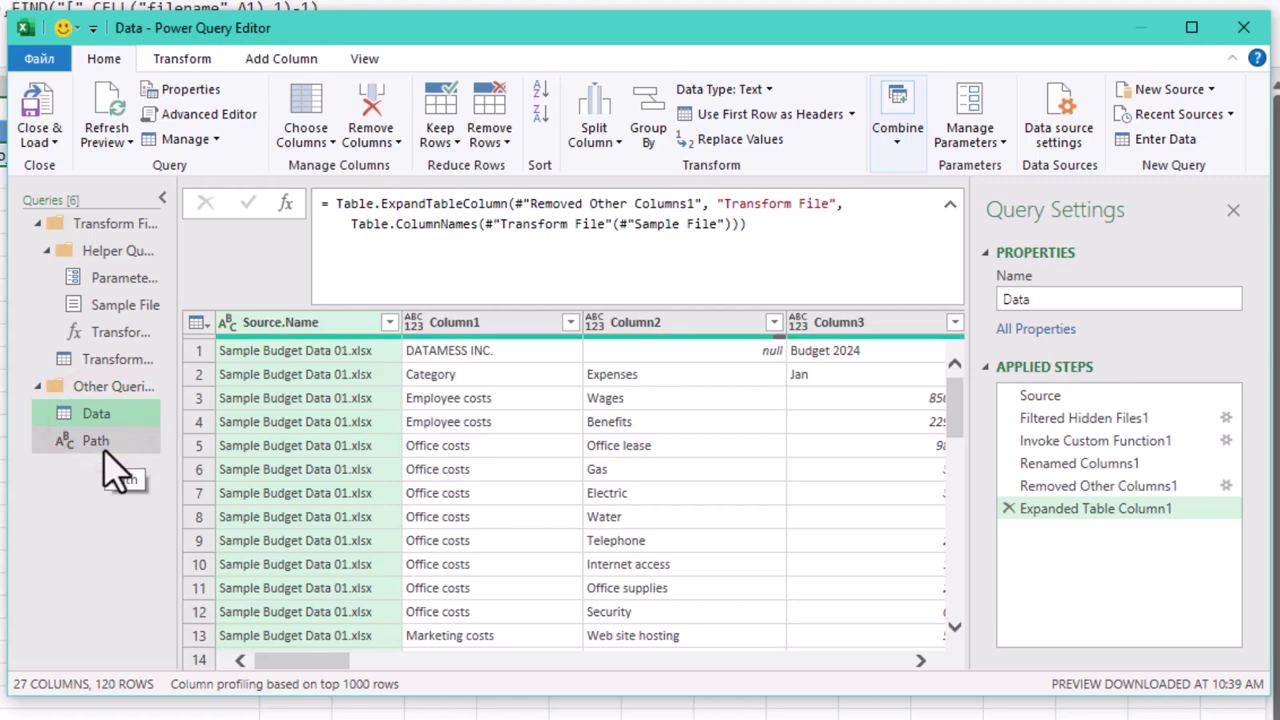
pyautogui.click(104, 450)
pyautogui.rightClick(90, 444)
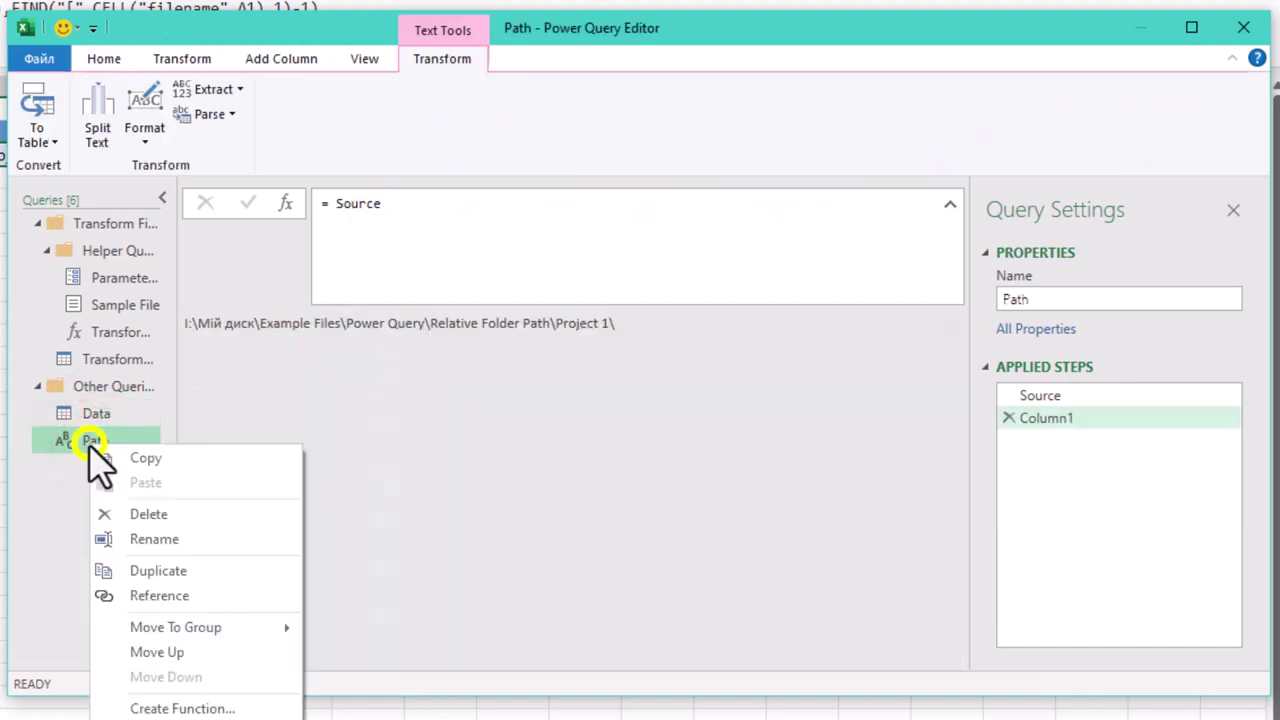
pyautogui.click(171, 514)
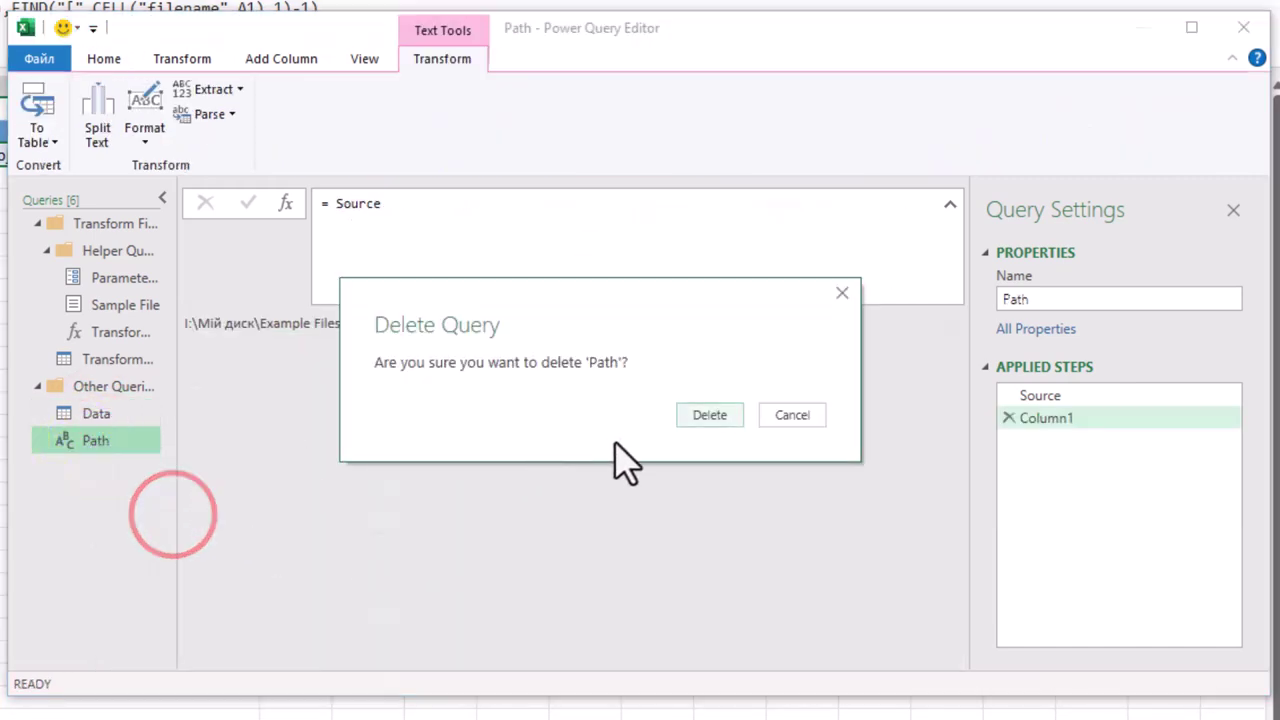
pyautogui.click(735, 415)
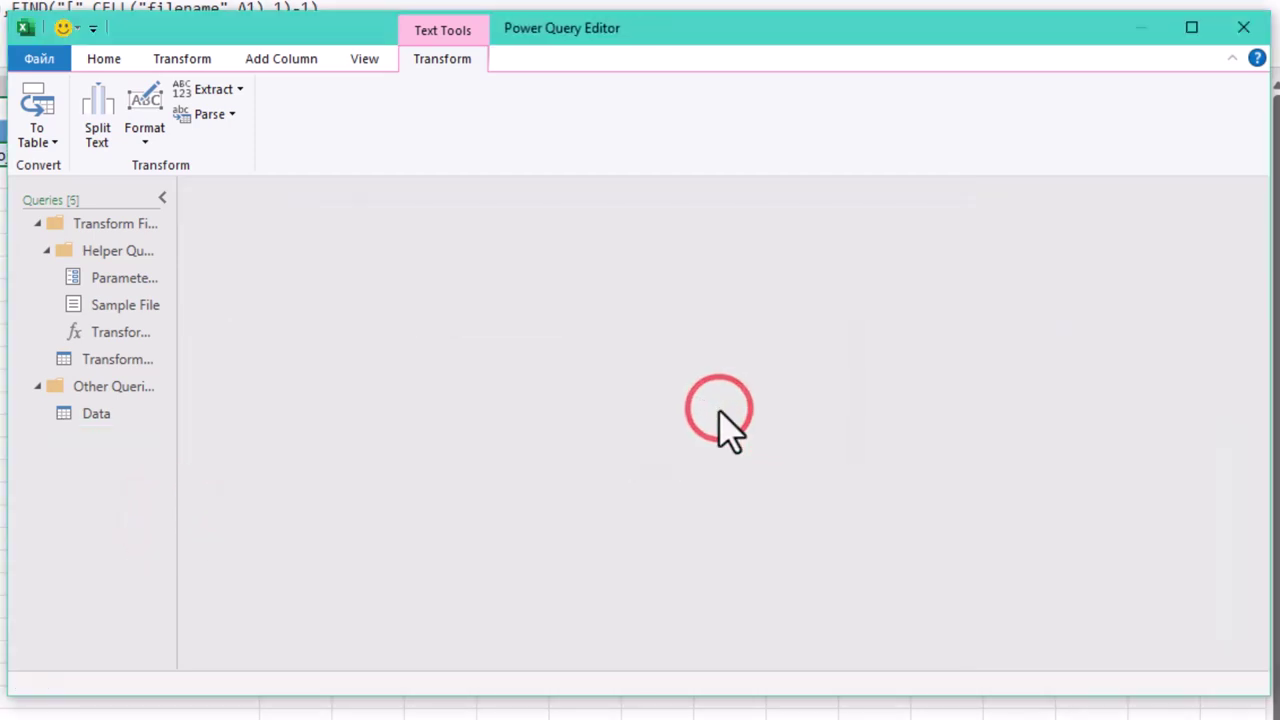
# Keep the query changes, check the 120 loaded rows on the Data sheet, then save and close Consolidate.xlsx
pyautogui.click(1245, 28)
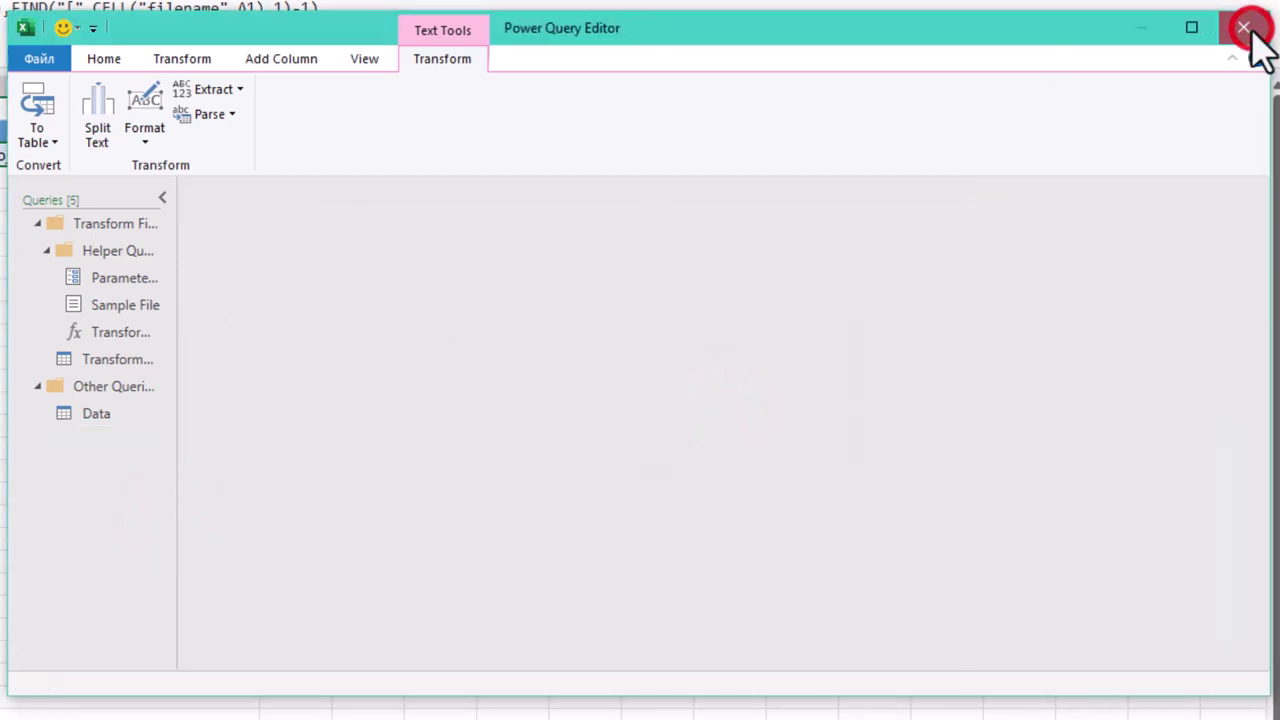
pyautogui.click(622, 410)
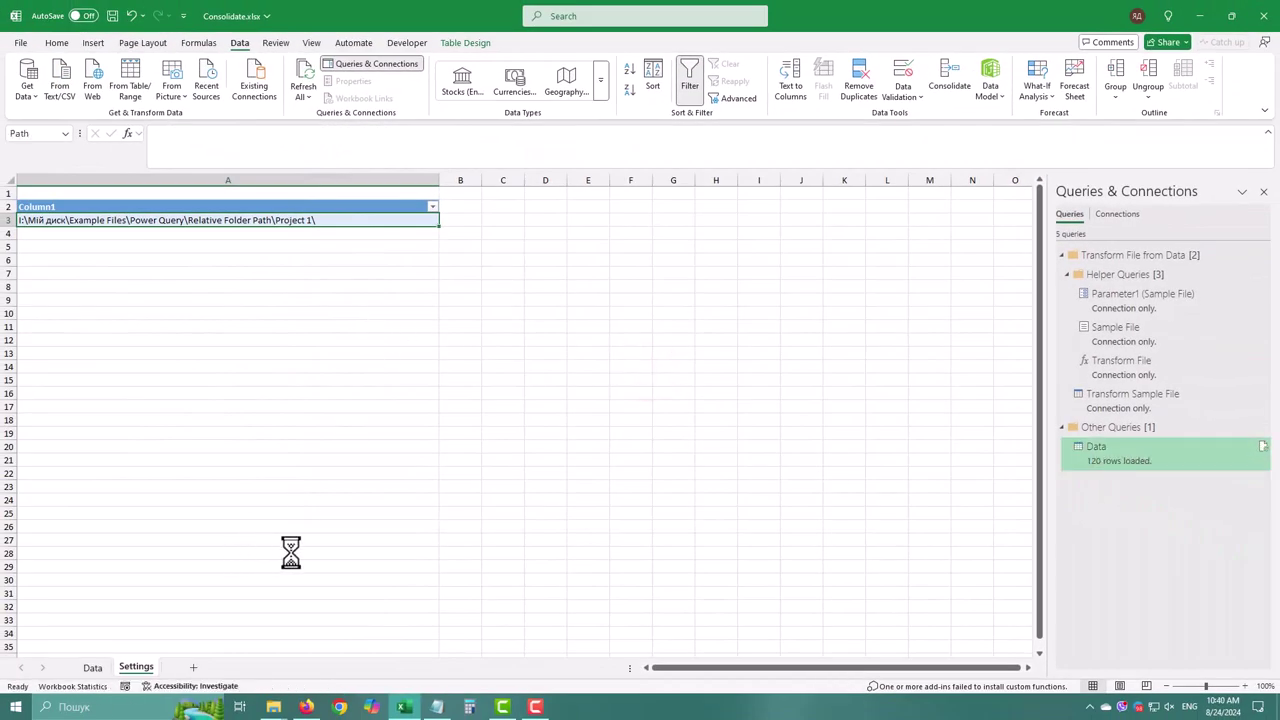
pyautogui.click(93, 667)
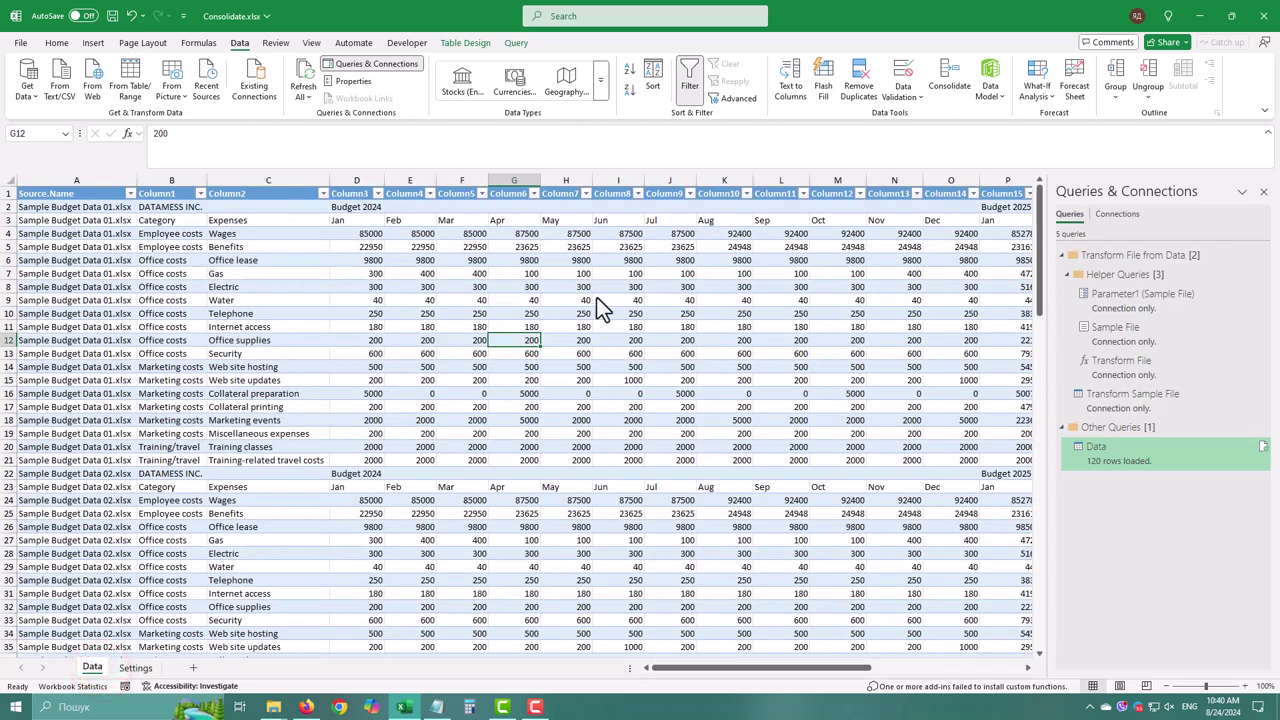
pyautogui.click(1264, 16)
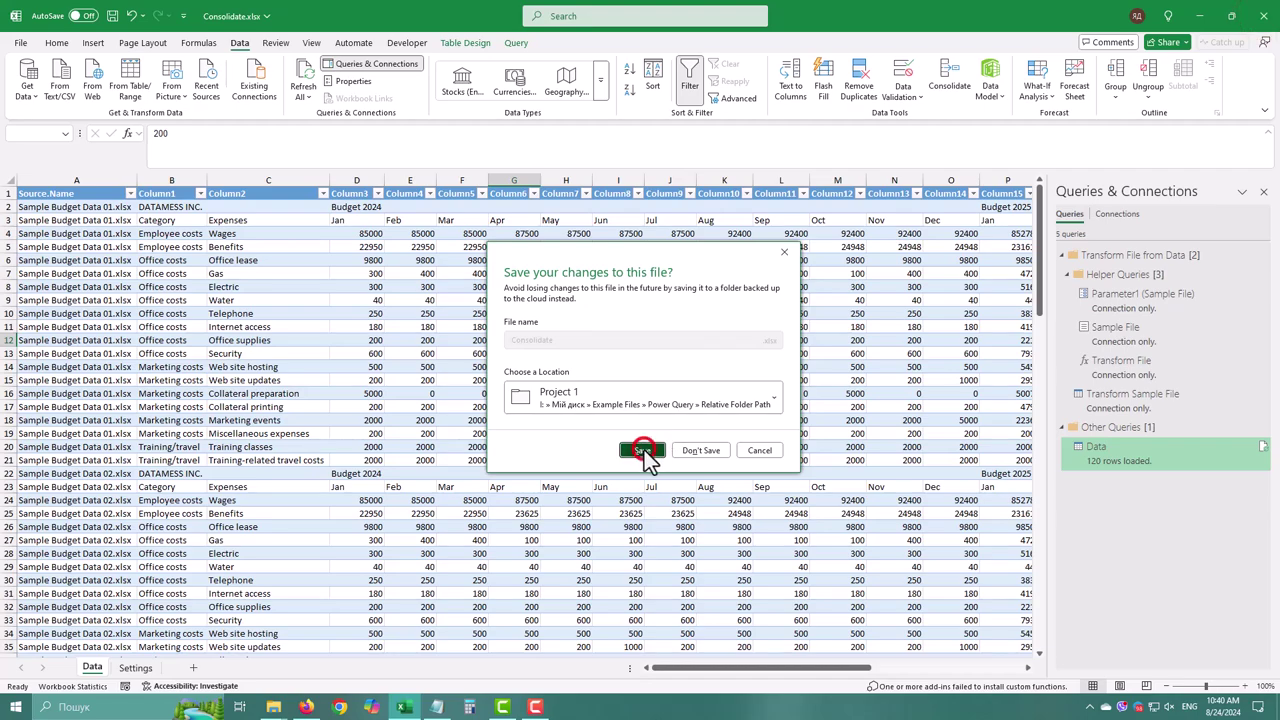
pyautogui.click(642, 450)
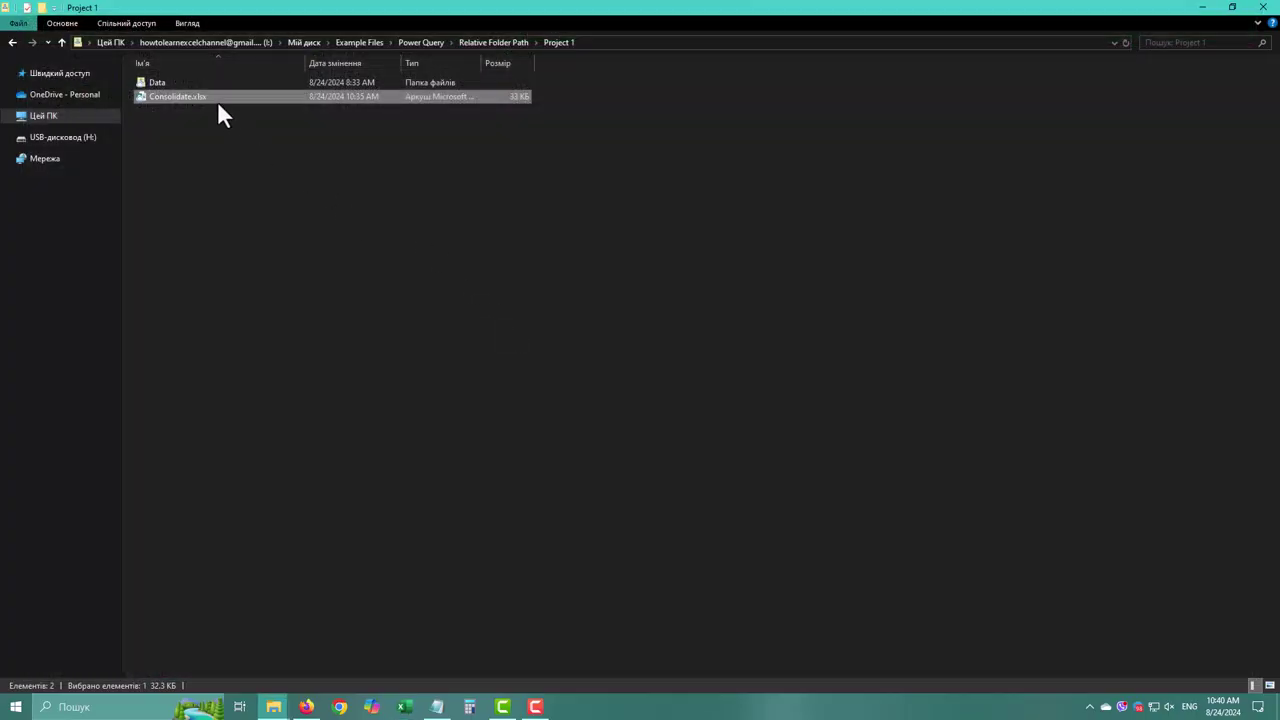
# Rename the Project 1 folder to Project 100 in Relative Folder Path
pyautogui.click(221, 143)
pyautogui.click(526, 44)
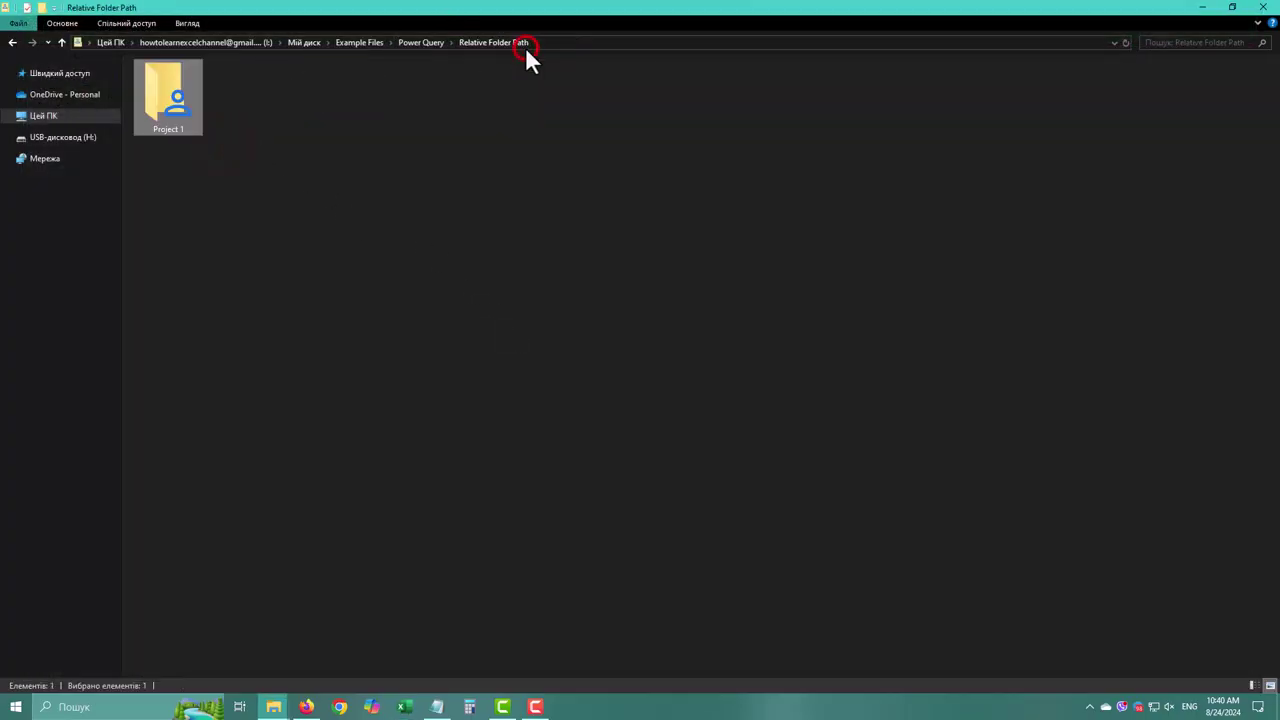
pyautogui.click(153, 131)
pyautogui.click(167, 130)
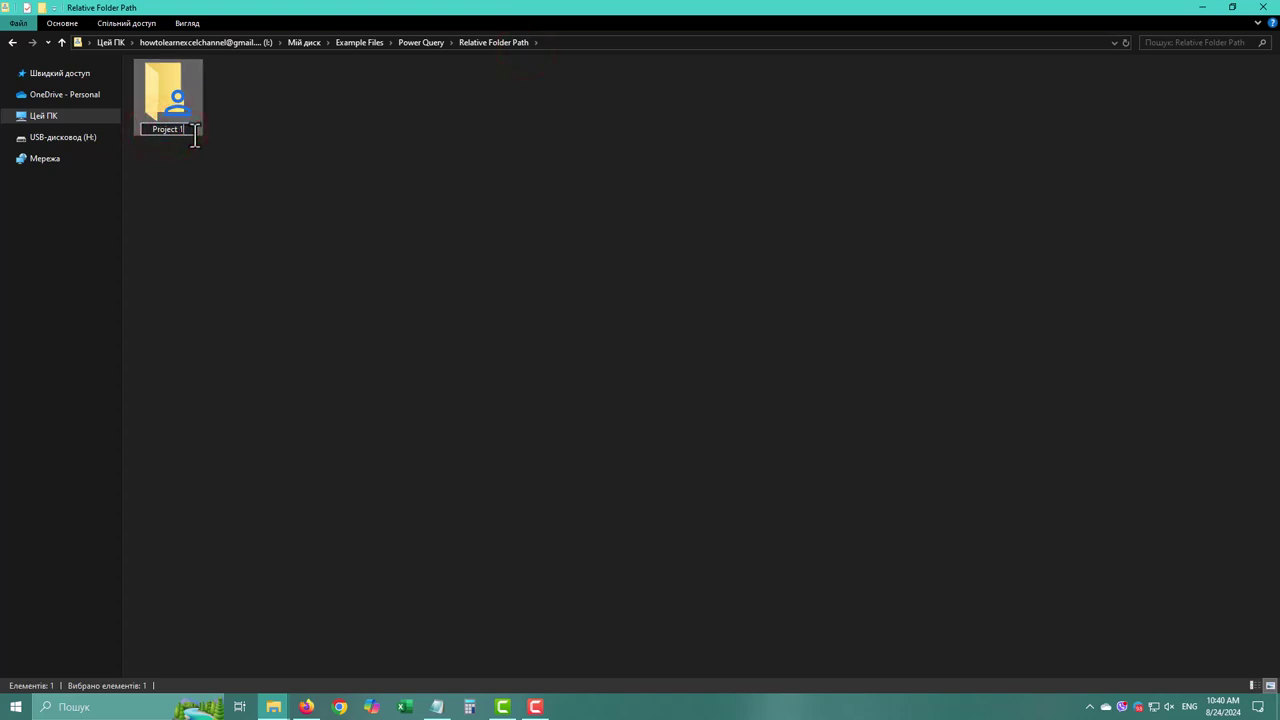
pyautogui.write('00')
# Open Consolidate.xlsx from the renamed Project 100 folder in Excel
pyautogui.doubleClick(184, 101)
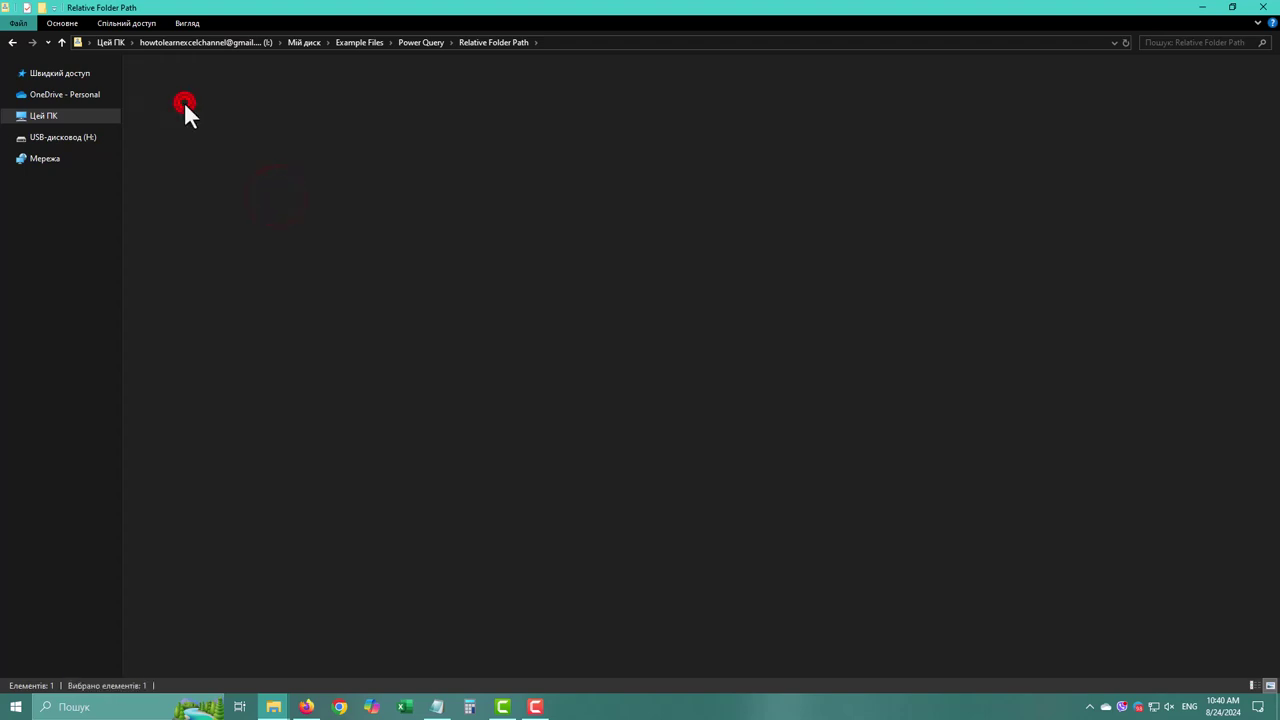
pyautogui.click(186, 101)
pyautogui.doubleClick(186, 101)
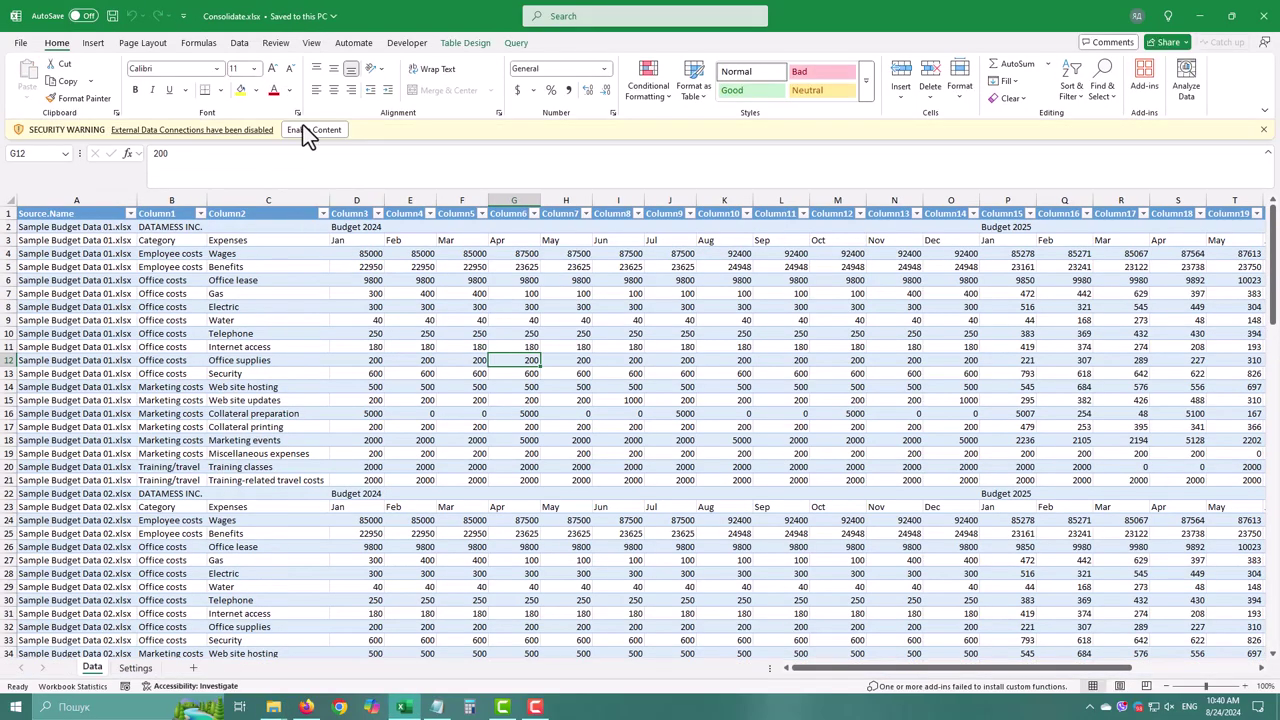
# Enable content, refresh all queries, and confirm 120 Data rows and the Settings path ending in Project 100\
pyautogui.click(314, 131)
pyautogui.click(249, 46)
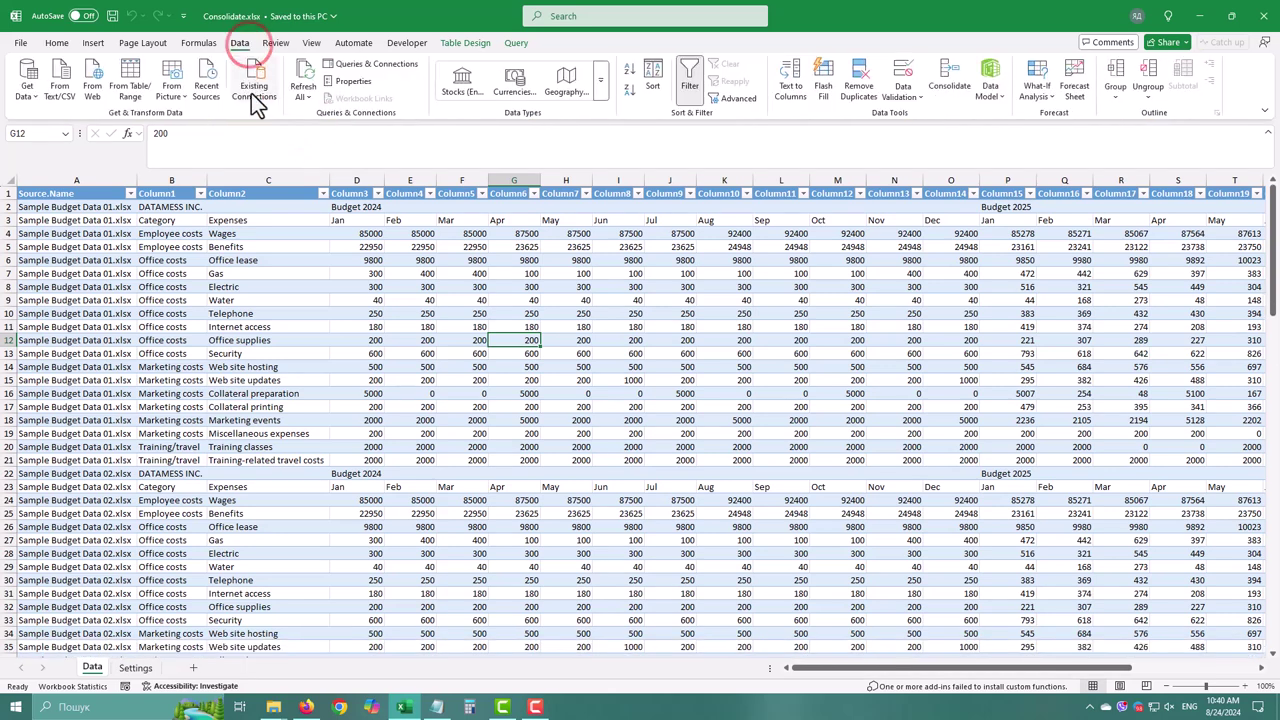
pyautogui.click(307, 97)
pyautogui.click(322, 115)
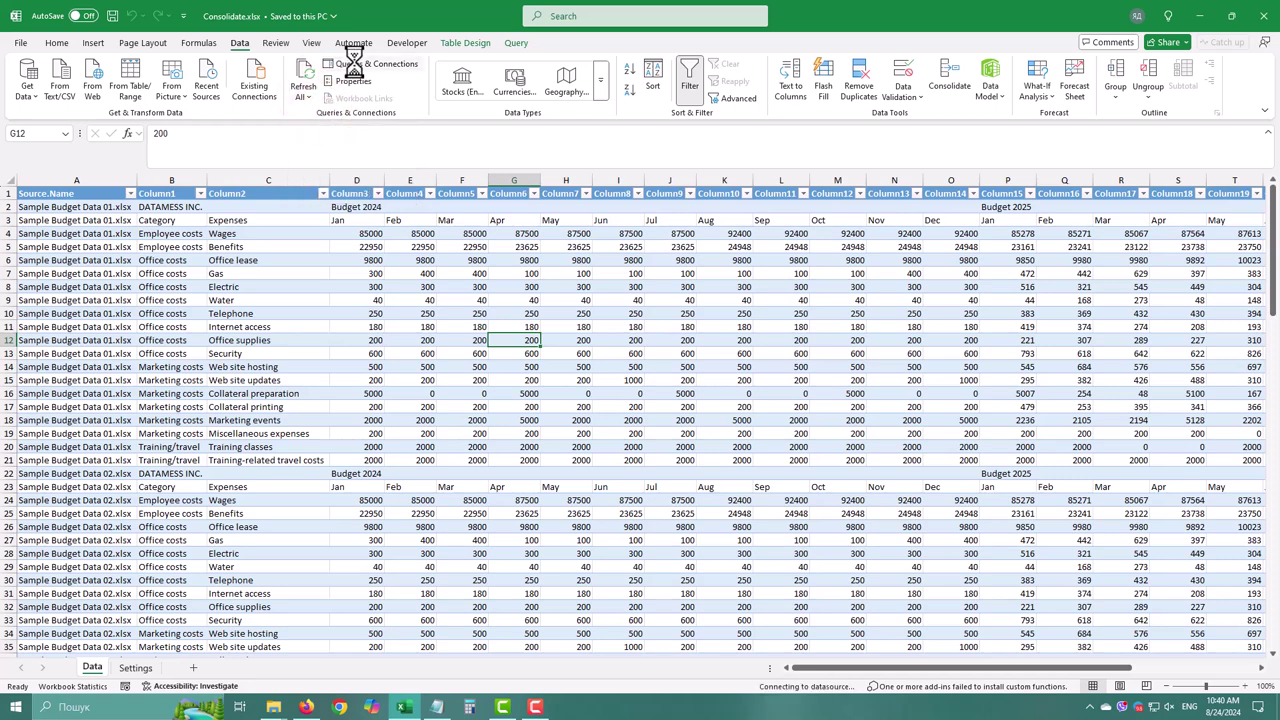
pyautogui.click(352, 63)
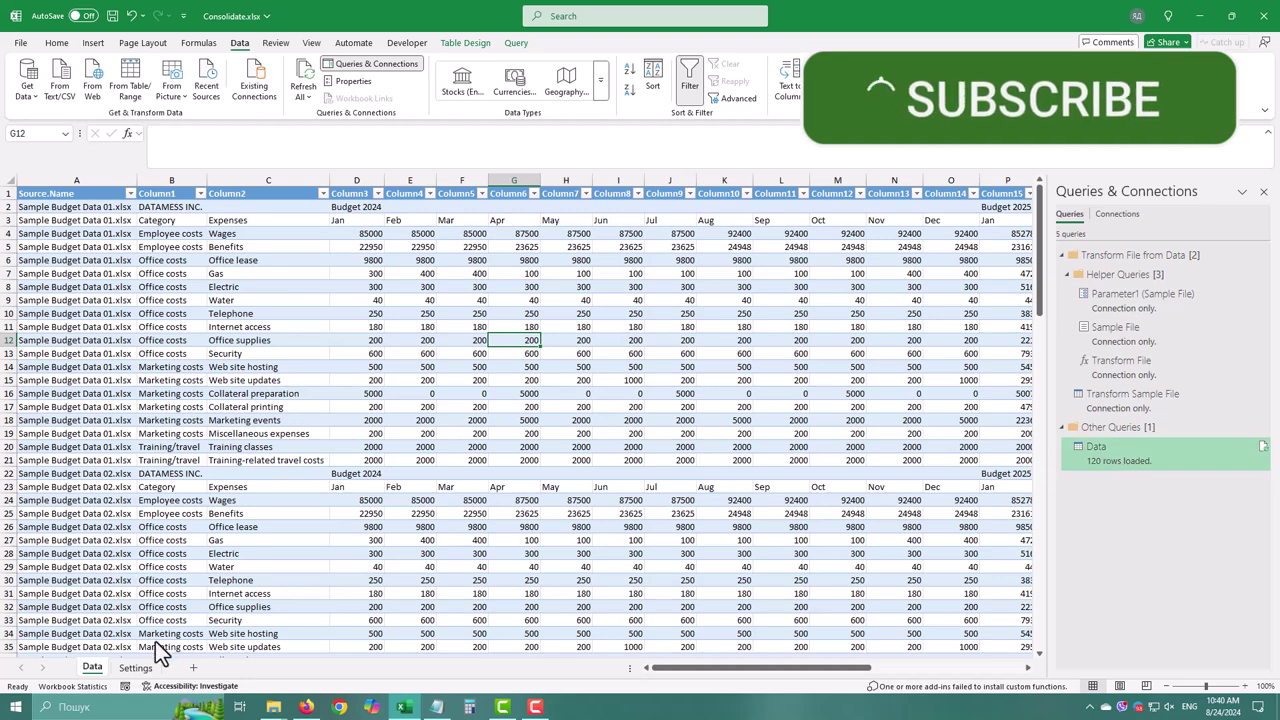
pyautogui.click(136, 667)
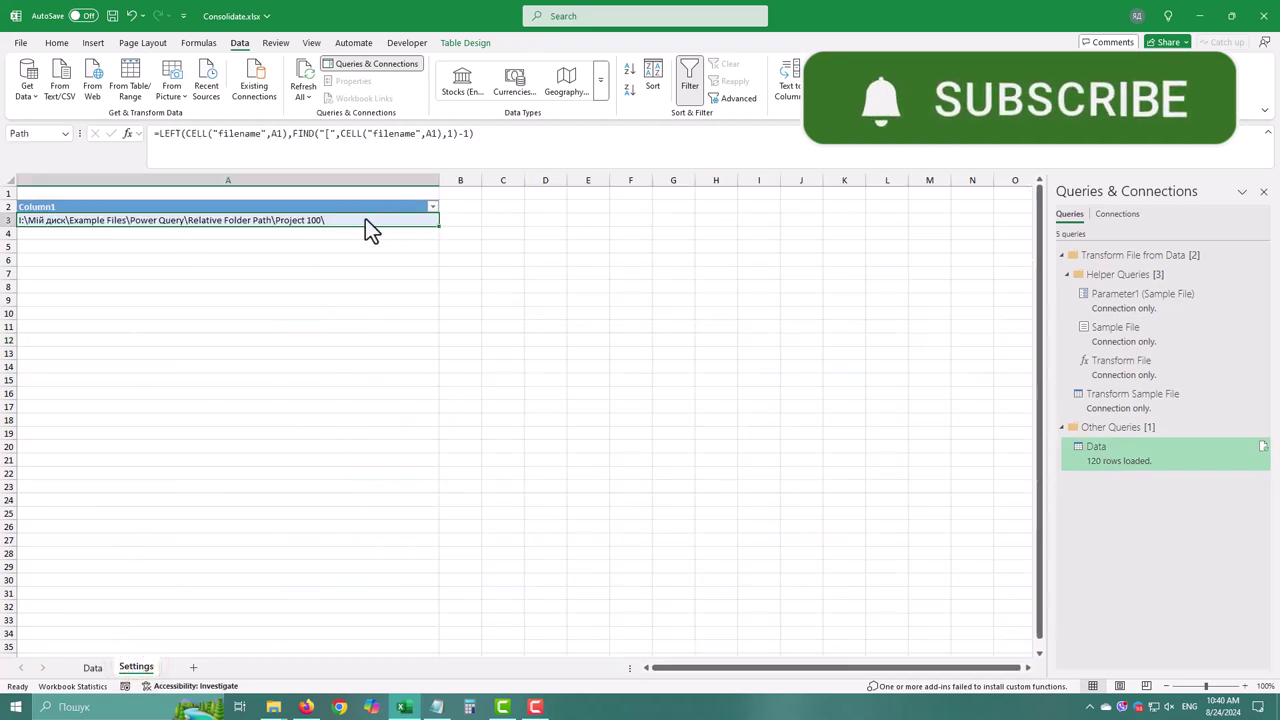